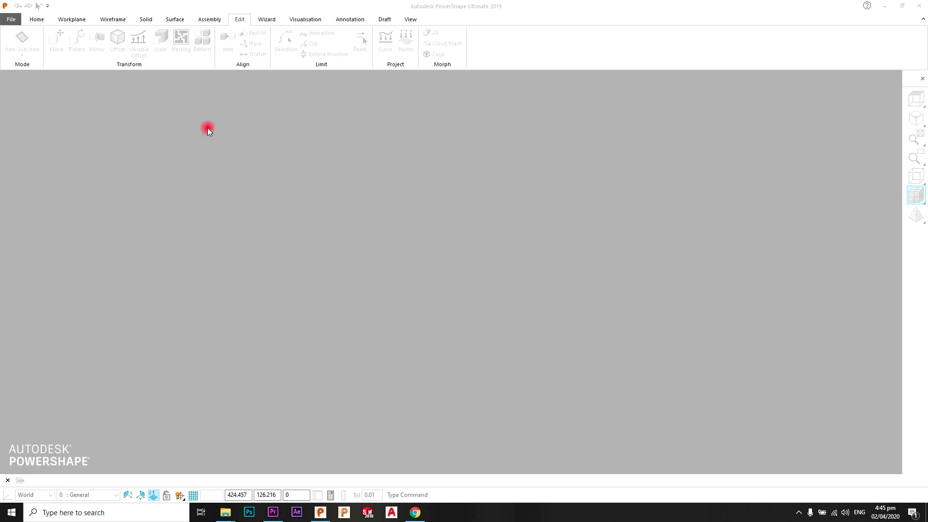
- Start a new model and create a surface cylinder at the origin, shown in an isometric view
{"action": "left_click", "coordinate": [10, 18]}
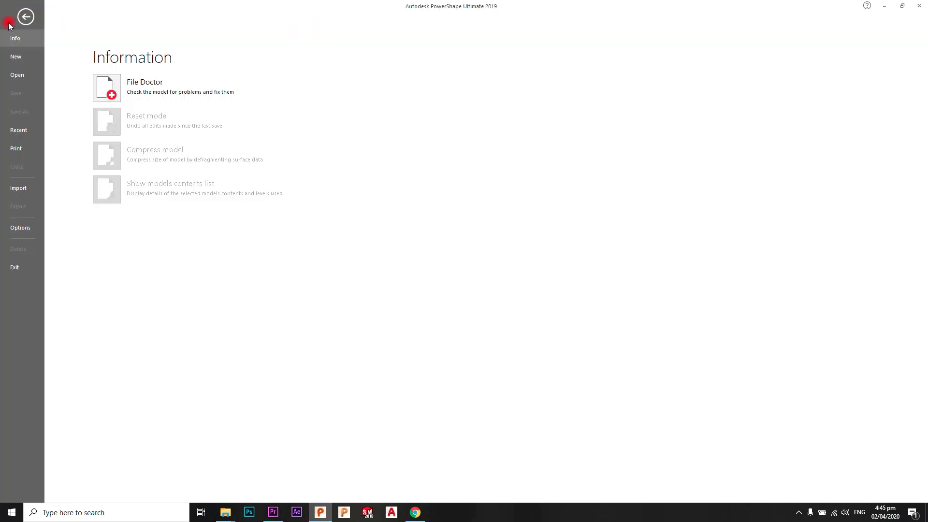
{"action": "left_click", "coordinate": [15, 57]}
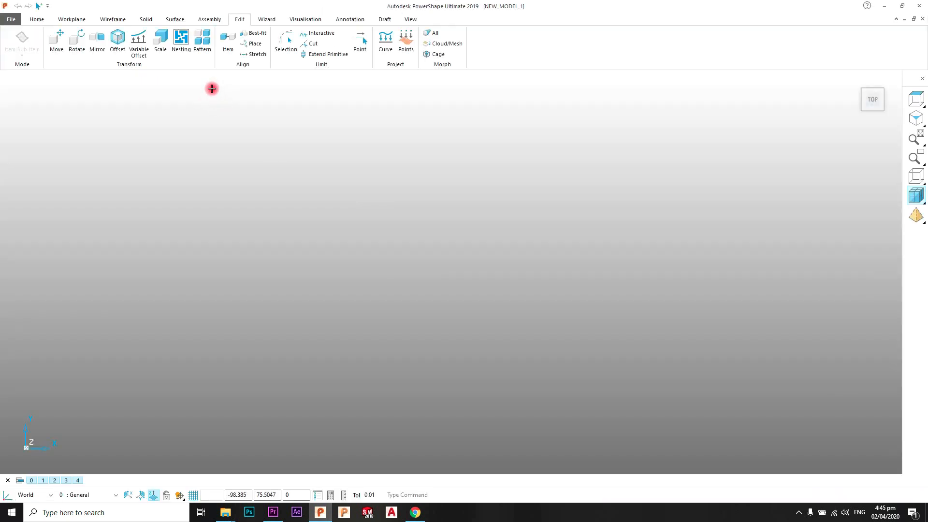
{"action": "left_click", "coordinate": [175, 19]}
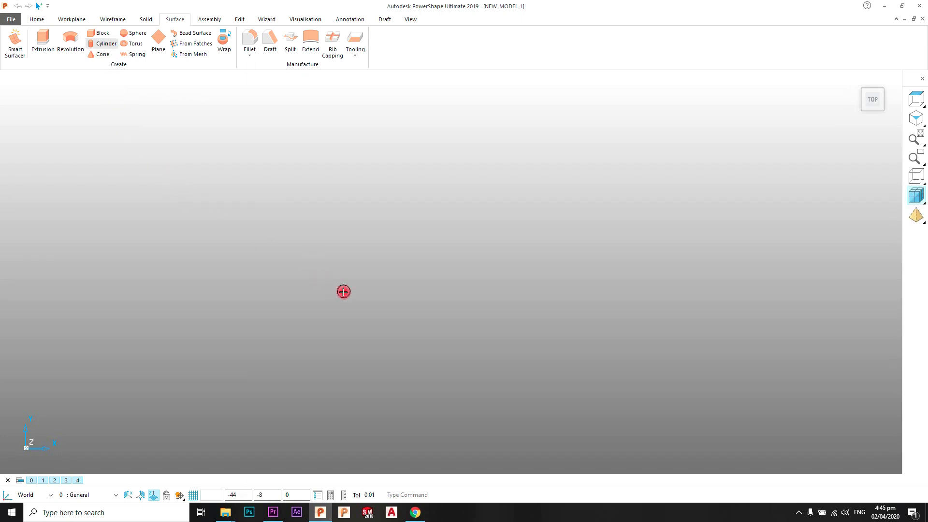
{"action": "type", "text": "0"}
{"action": "key", "text": "Return"}
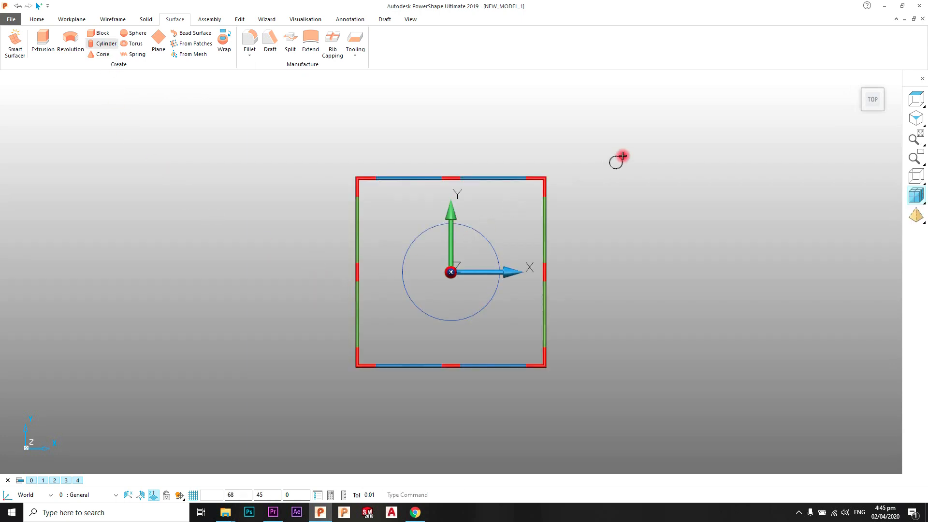
{"action": "left_click", "coordinate": [617, 161]}
{"action": "right_click", "coordinate": [627, 148]}
{"action": "left_click", "coordinate": [638, 155]}
{"action": "left_click", "coordinate": [916, 119]}
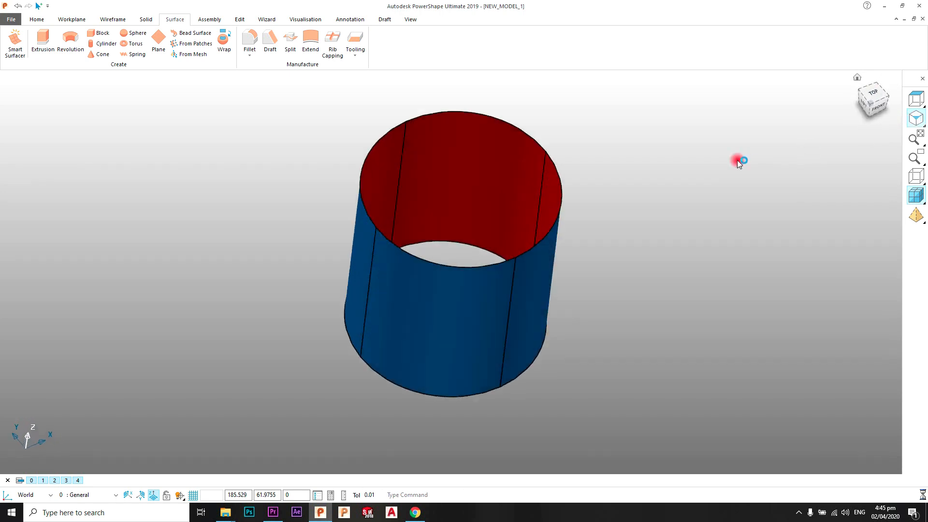
- Set the cylinder's radius to 10 and its length to 100
{"action": "middle_click_drag", "start_coordinate": [468, 325], "coordinate": [468, 306], "text": "shift"}
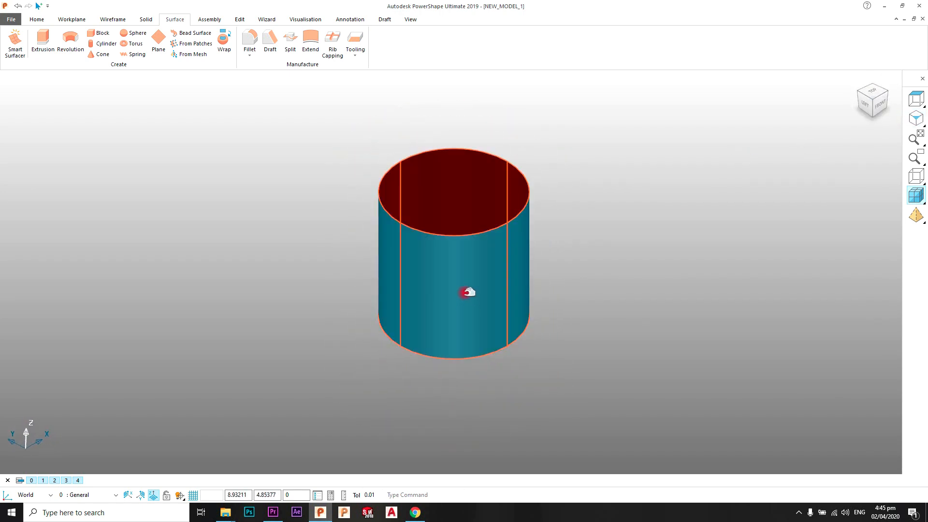
{"action": "double_click", "coordinate": [468, 287]}
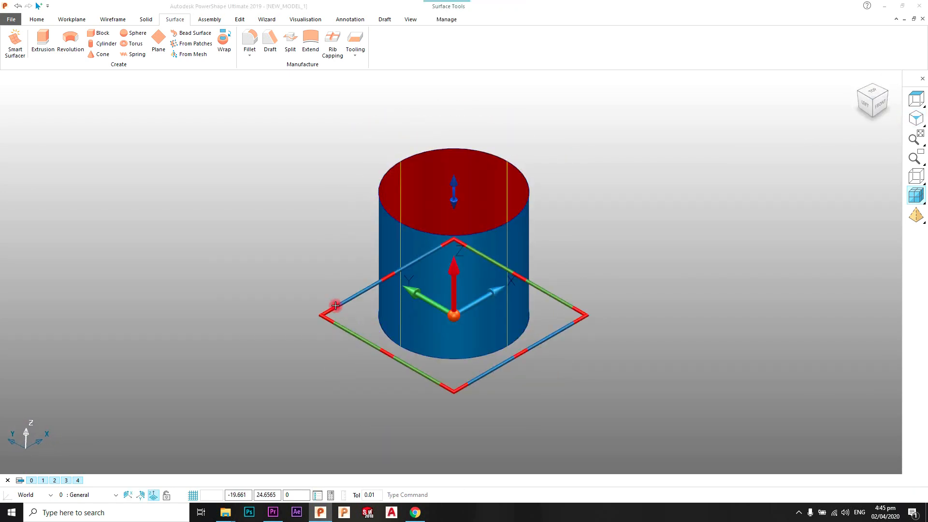
{"action": "left_click", "coordinate": [306, 237]}
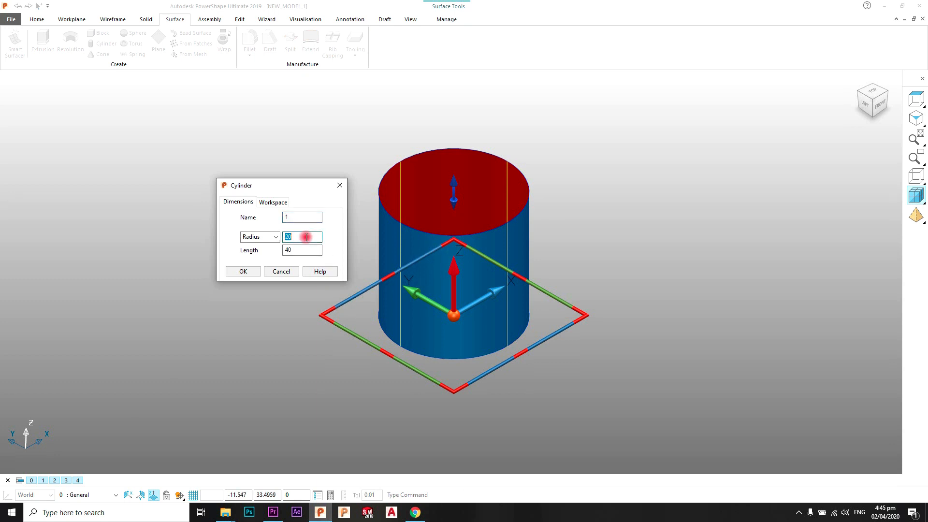
{"action": "key", "text": "Tab"}
{"action": "type", "text": "1"}
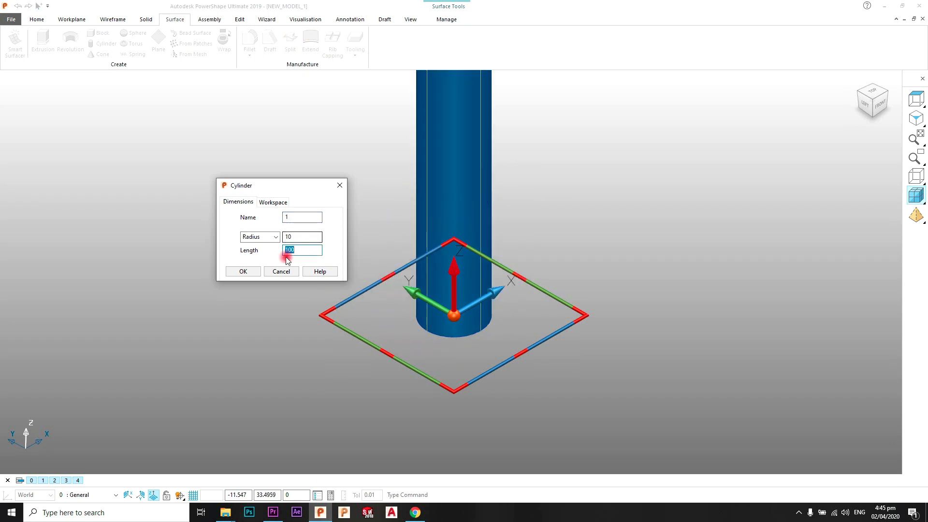
{"action": "left_click", "coordinate": [259, 270]}
{"action": "scroll", "coordinate": [476, 183], "scroll_direction": "down", "scroll_amount": 3}
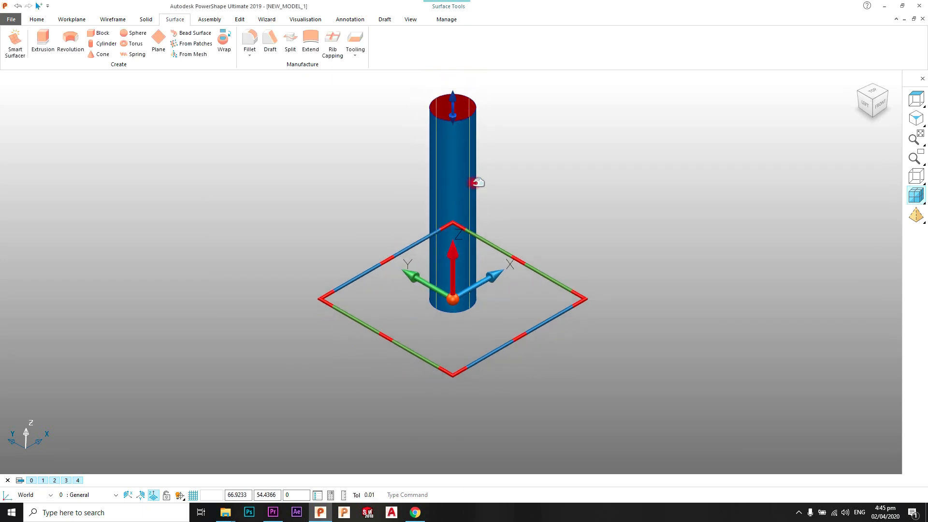
{"action": "middle_click_drag", "start_coordinate": [492, 169], "coordinate": [466, 209], "text": "shift"}
{"action": "left_click", "coordinate": [479, 197]}
- Convert the primitive cylinder into an editable surface
{"action": "scroll", "coordinate": [452, 223], "scroll_direction": "up", "scroll_amount": 1}
{"action": "scroll", "coordinate": [455, 223], "scroll_direction": "up", "scroll_amount": 2}
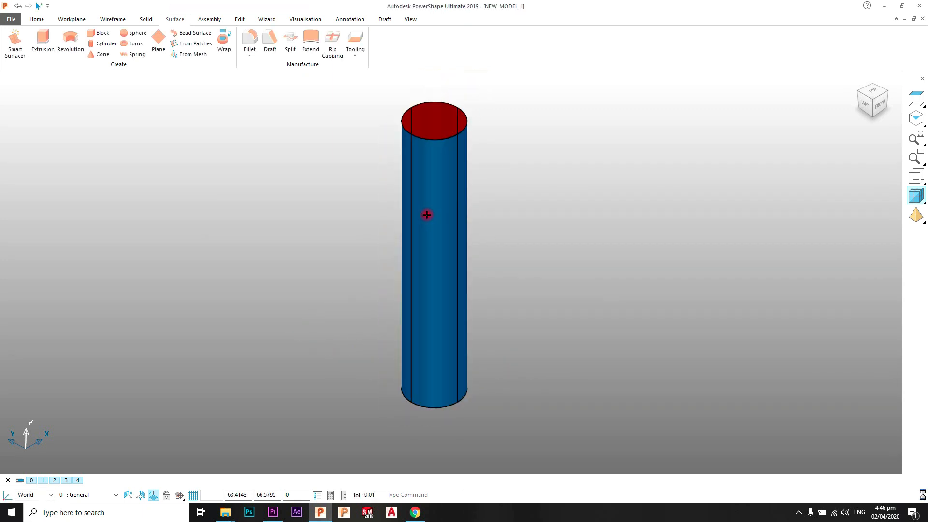
{"action": "left_click", "coordinate": [431, 214]}
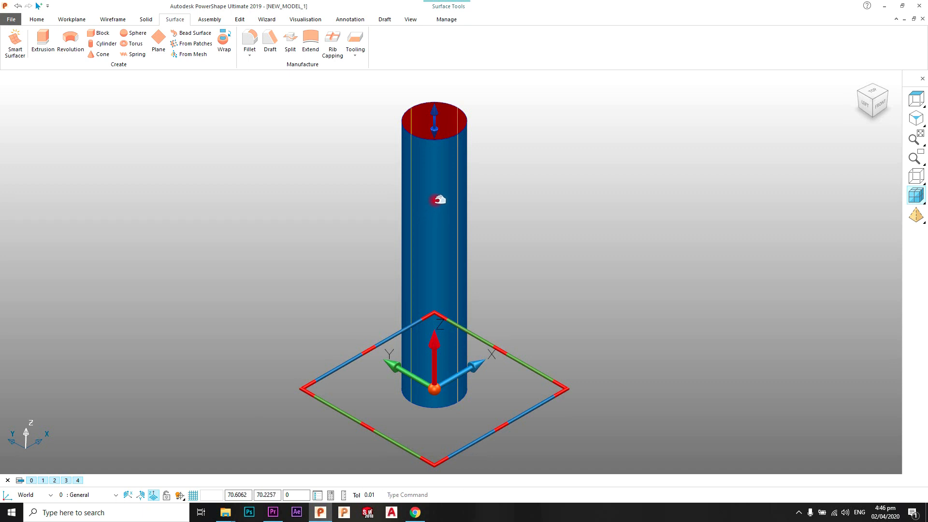
{"action": "right_click", "coordinate": [439, 200]}
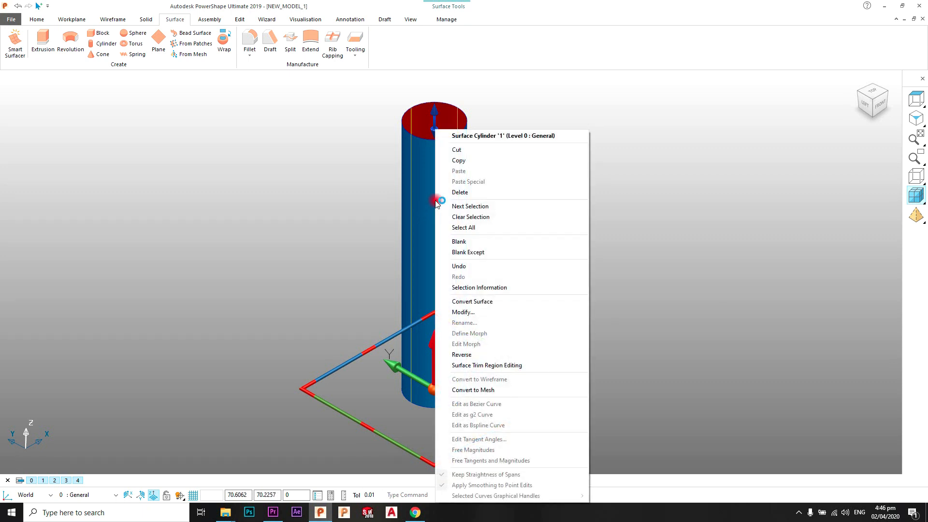
{"action": "left_click", "coordinate": [471, 301]}
{"action": "left_click", "coordinate": [552, 227]}
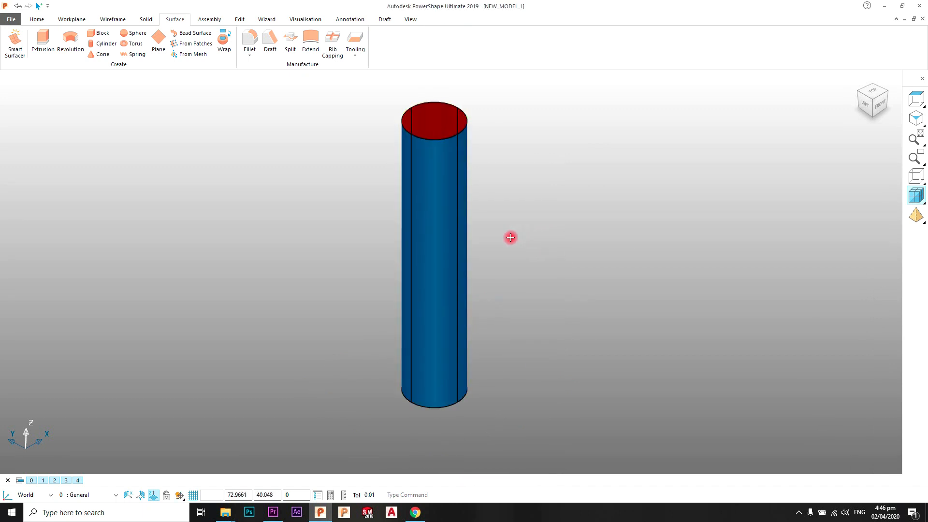
- Examine the converted surface's lateral and longitudinal curves from several directions
{"action": "left_click", "coordinate": [448, 181]}
{"action": "left_click", "coordinate": [479, 166]}
{"action": "scroll", "coordinate": [487, 167], "scroll_direction": "up", "scroll_amount": 5}
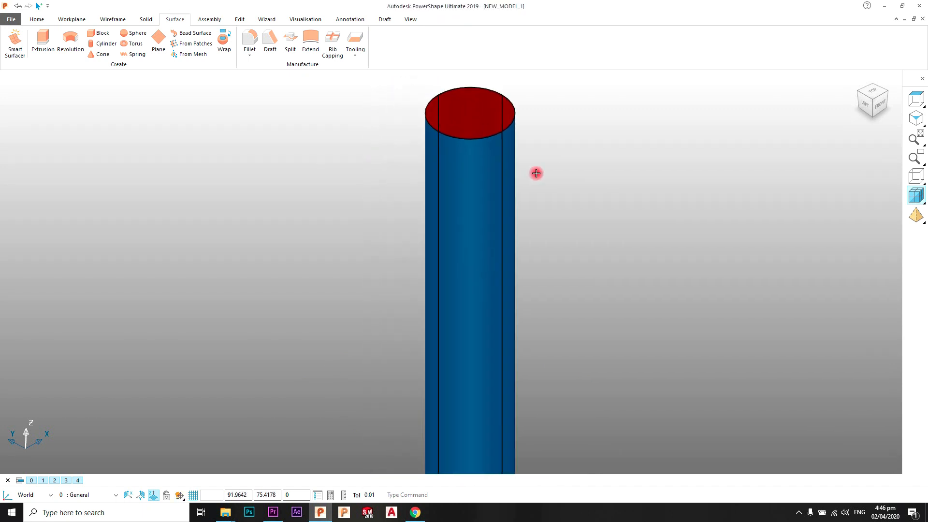
{"action": "scroll", "coordinate": [521, 196], "scroll_direction": "down", "scroll_amount": 5}
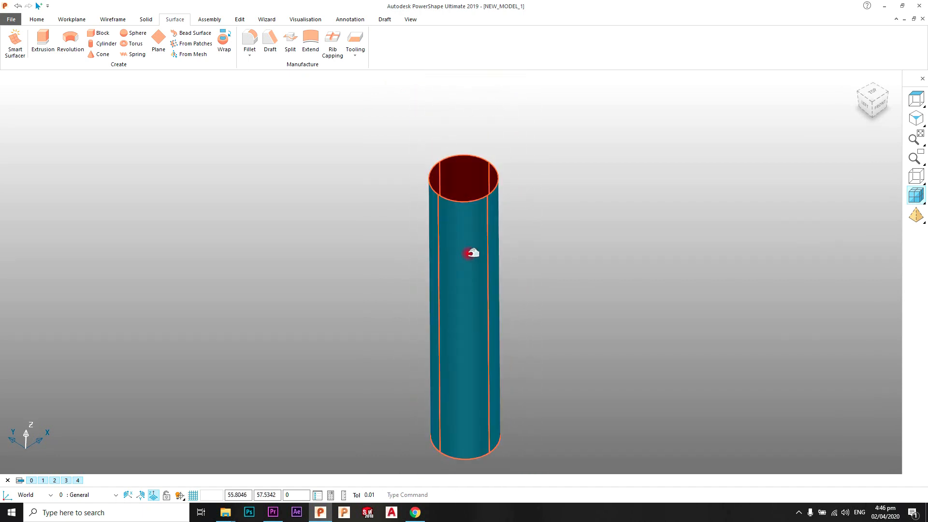
{"action": "left_click", "coordinate": [469, 223]}
{"action": "middle_click_drag", "start_coordinate": [468, 237], "coordinate": [453, 268]}
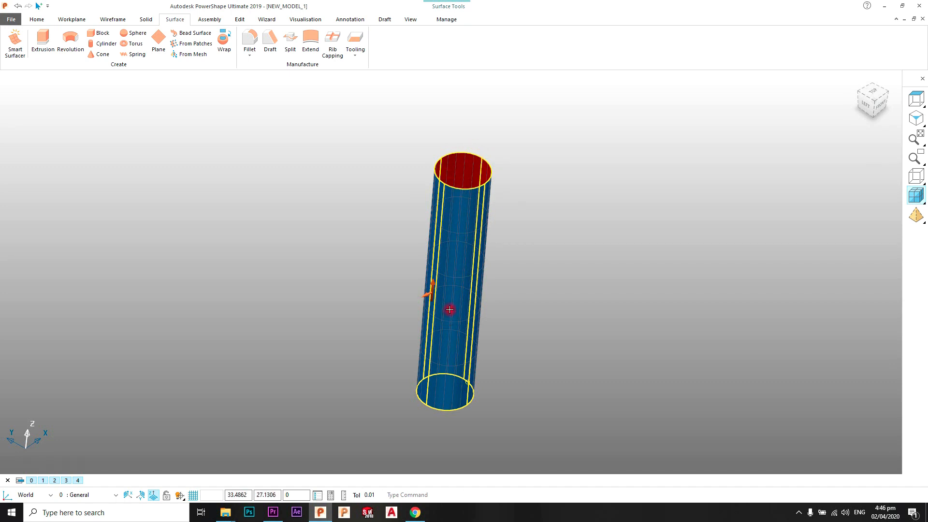
{"action": "middle_click_drag", "start_coordinate": [450, 310], "coordinate": [433, 313]}
{"action": "scroll", "coordinate": [456, 200], "scroll_direction": "up", "scroll_amount": 2}
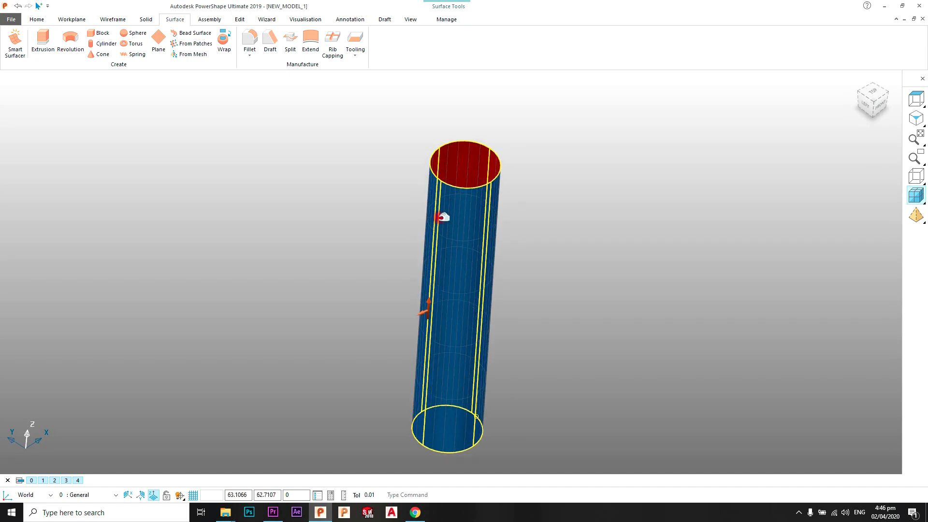
{"action": "middle_click_drag", "start_coordinate": [476, 234], "coordinate": [475, 203]}
{"action": "scroll", "coordinate": [464, 234], "scroll_direction": "down", "scroll_amount": 1}
{"action": "middle_click_drag", "start_coordinate": [473, 277], "coordinate": [472, 208], "text": "shift"}
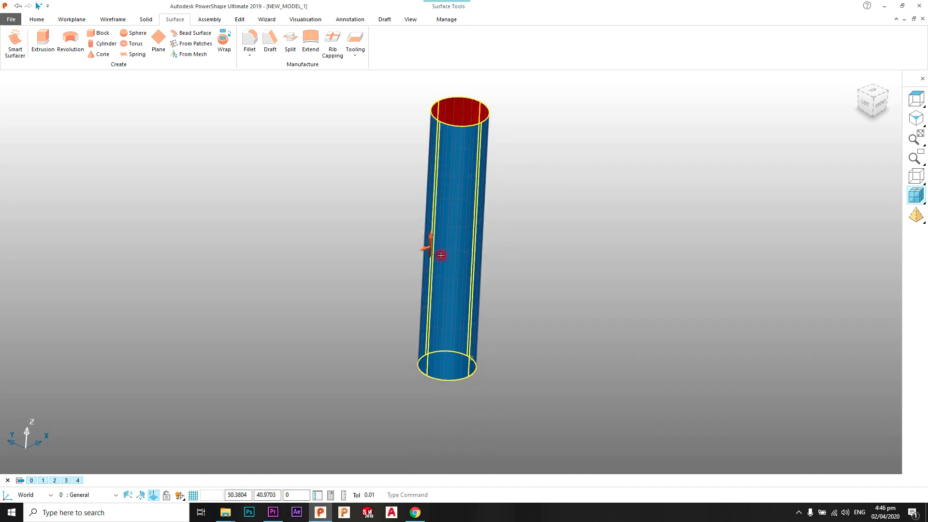
{"action": "middle_click_drag", "start_coordinate": [441, 255], "coordinate": [441, 187]}
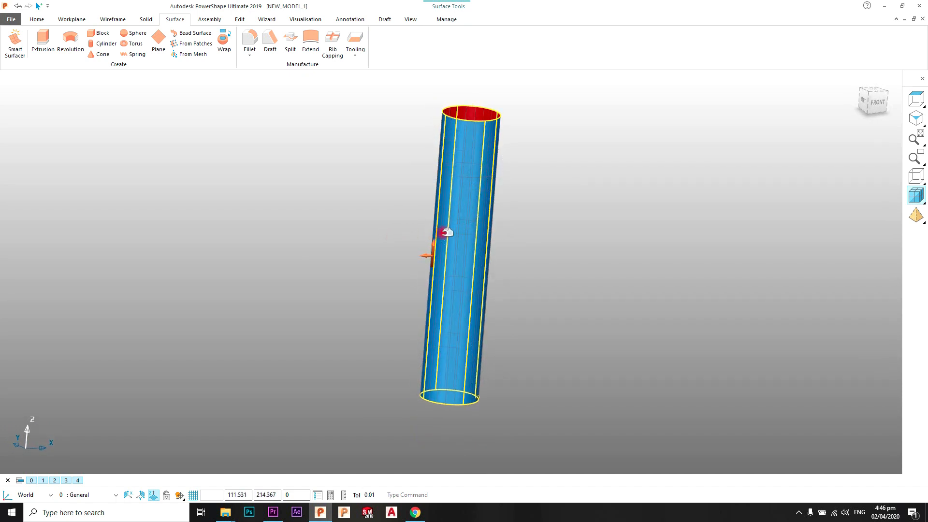
{"action": "scroll", "coordinate": [444, 234], "scroll_direction": "down", "scroll_amount": 1}
{"action": "middle_click_drag", "start_coordinate": [433, 262], "coordinate": [477, 205]}
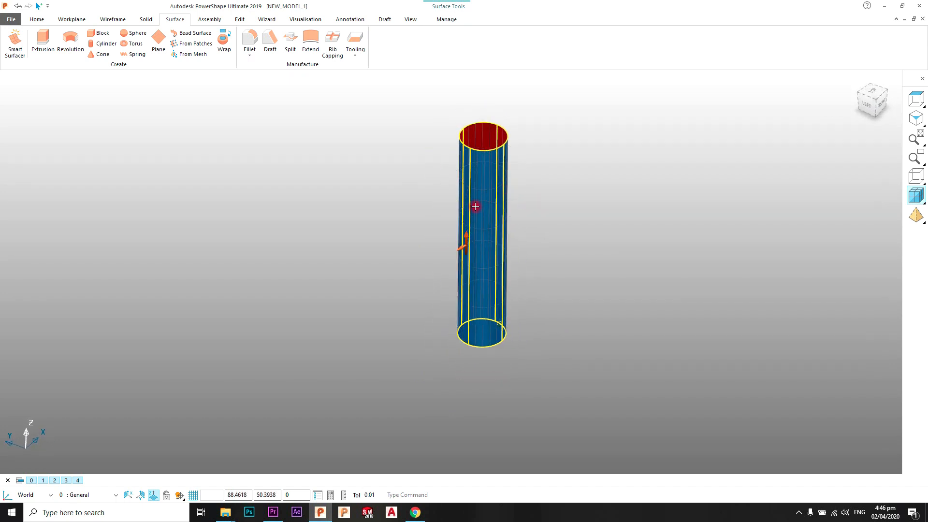
- Select the surface's top rim curve for editing, and toggle its point labels off and back on
{"action": "left_click", "coordinate": [454, 21]}
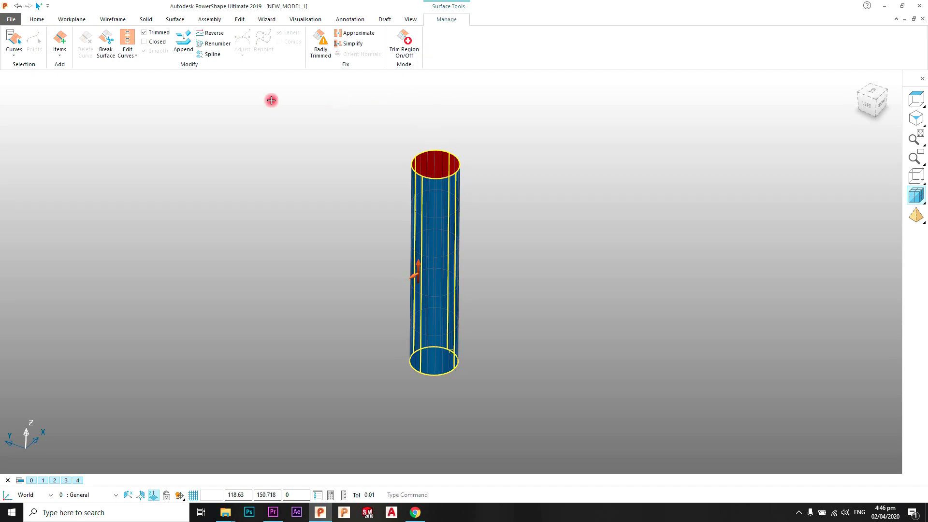
{"action": "middle_click_drag", "start_coordinate": [493, 141], "coordinate": [474, 151], "text": "shift"}
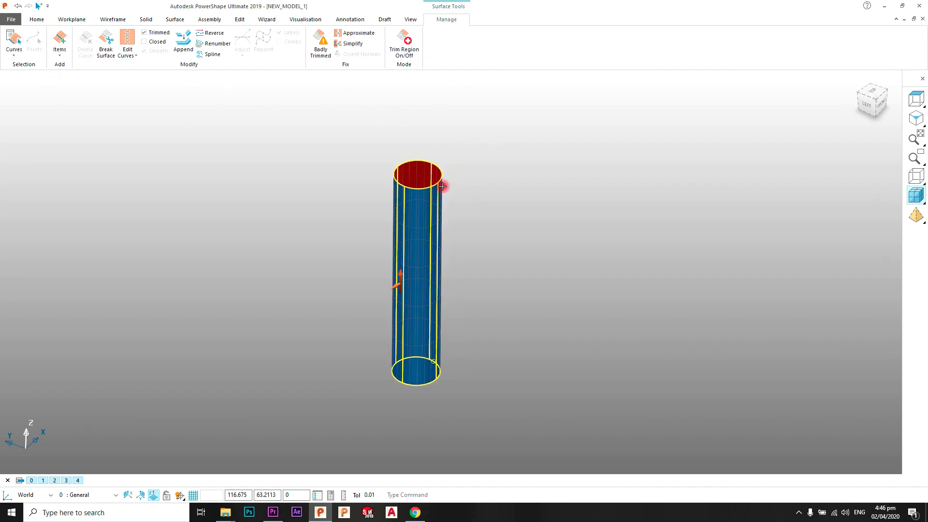
{"action": "scroll", "coordinate": [442, 220], "scroll_direction": "up", "scroll_amount": 1}
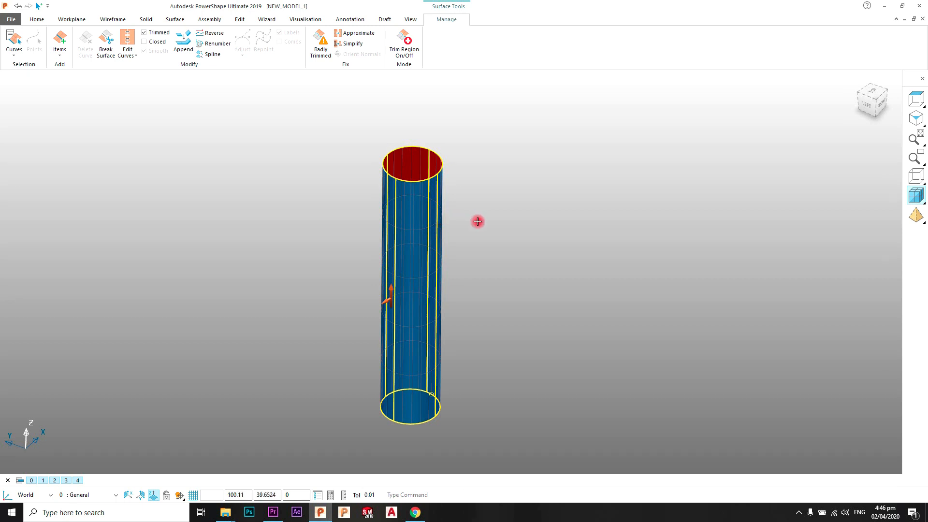
{"action": "middle_click_drag", "start_coordinate": [541, 290], "coordinate": [416, 175]}
{"action": "scroll", "coordinate": [416, 175], "scroll_direction": "up", "scroll_amount": 2}
{"action": "scroll", "coordinate": [426, 174], "scroll_direction": "up", "scroll_amount": 2}
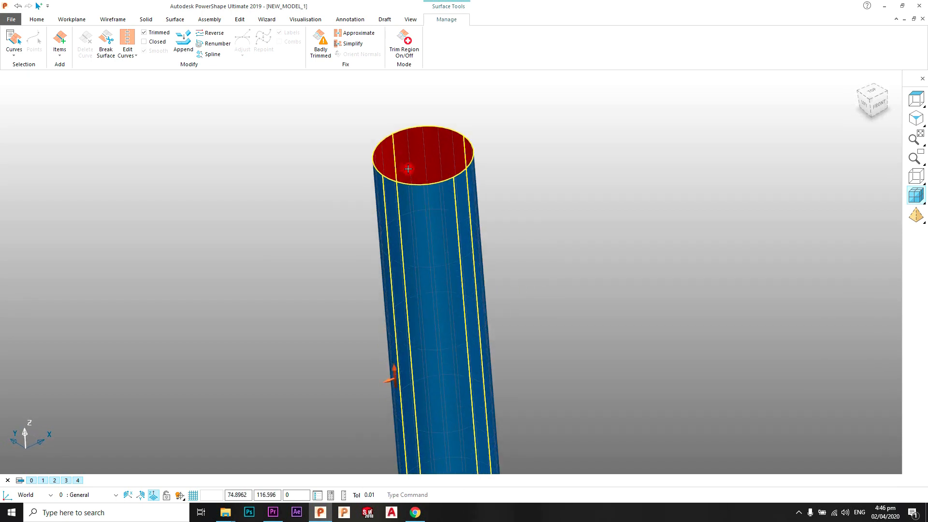
{"action": "scroll", "coordinate": [423, 174], "scroll_direction": "up", "scroll_amount": 3}
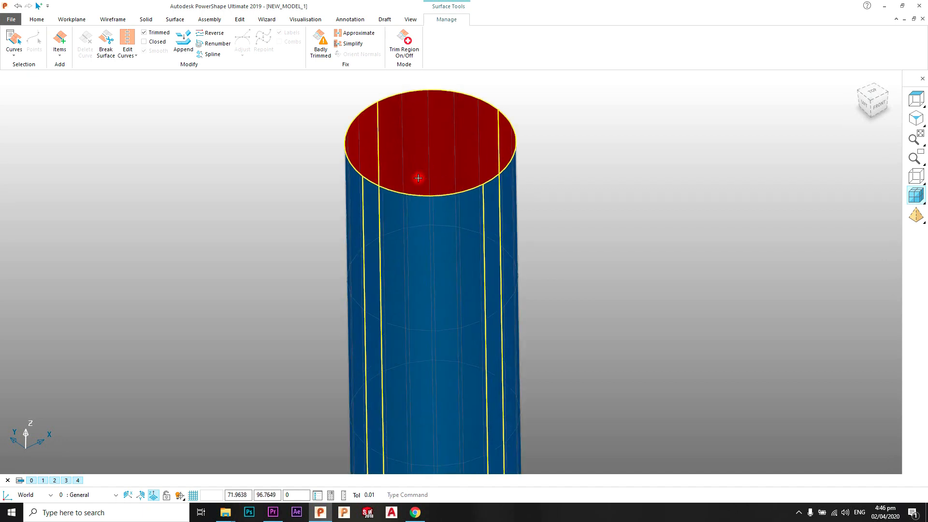
{"action": "left_click", "coordinate": [411, 192]}
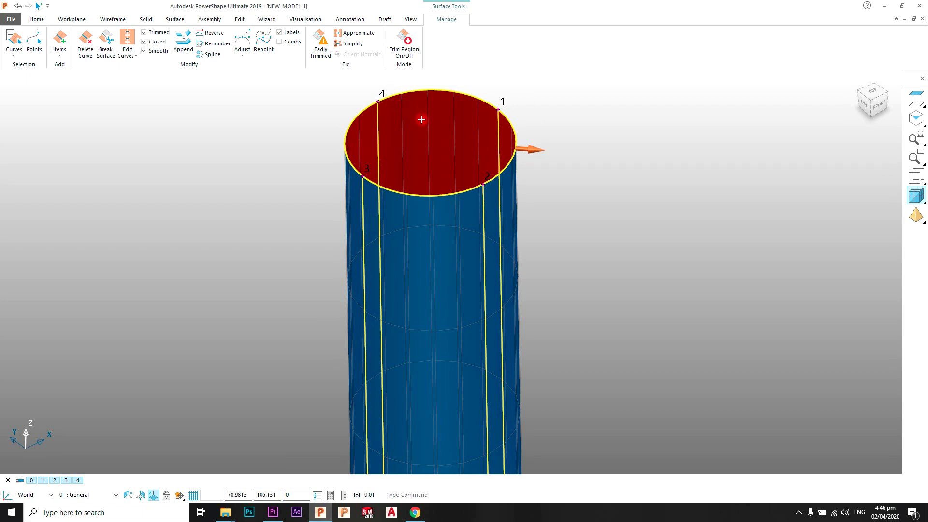
{"action": "left_click", "coordinate": [280, 33]}
{"action": "left_click", "coordinate": [279, 33]}
- Move point 3 of the top rim curve outward in the negative X direction by a relative offset
{"action": "left_click", "coordinate": [364, 174]}
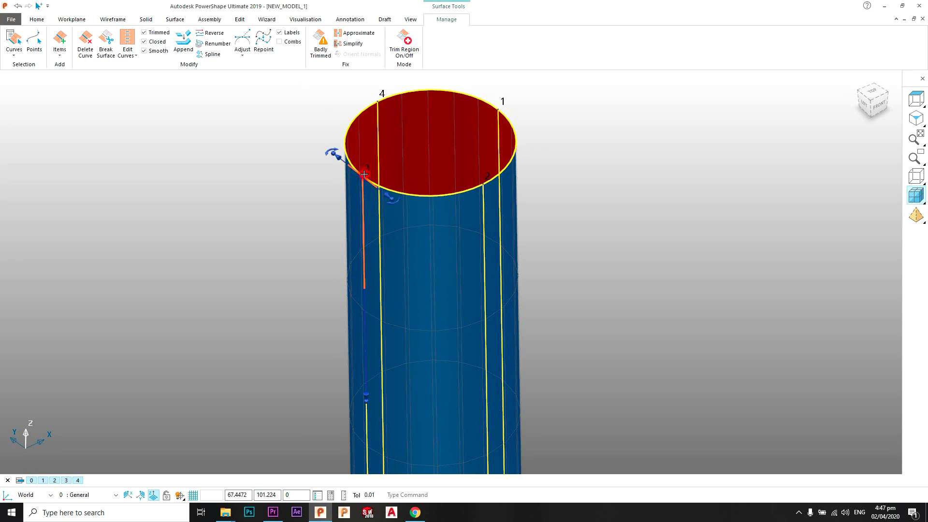
{"action": "left_click", "coordinate": [422, 495]}
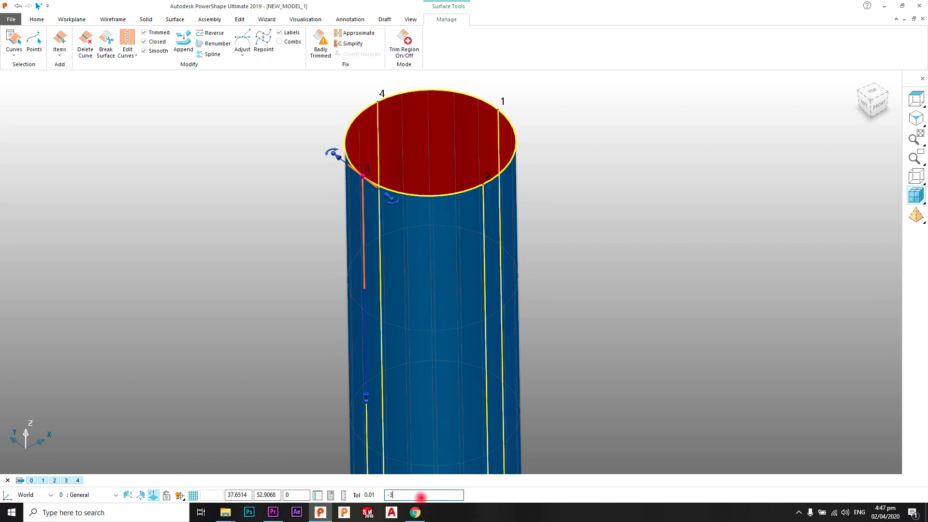
{"action": "type", "text": "-3"}
{"action": "key", "text": "Return"}
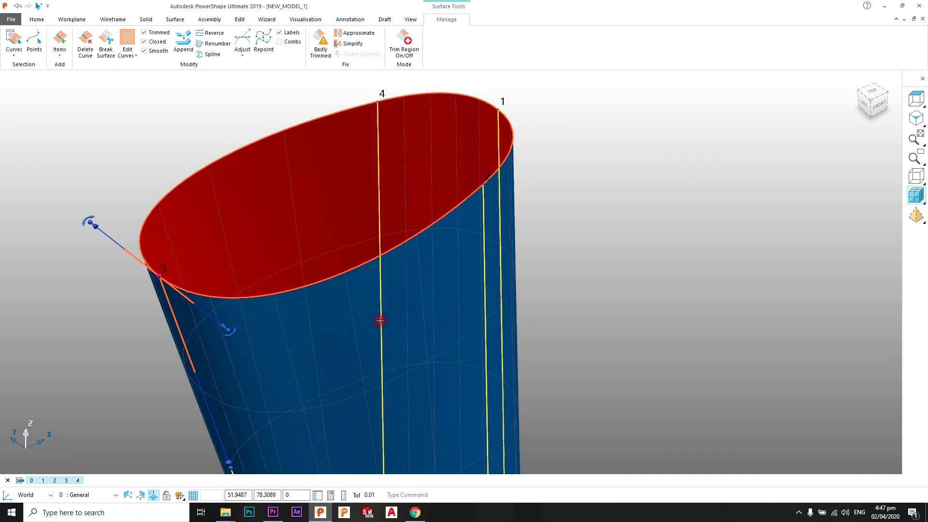
- Move point 1 of the top rim curve by the relative offset 5 0 10
{"action": "middle_click_drag", "start_coordinate": [380, 320], "coordinate": [439, 300], "text": "shift"}
{"action": "scroll", "coordinate": [441, 302], "scroll_direction": "down", "scroll_amount": 4}
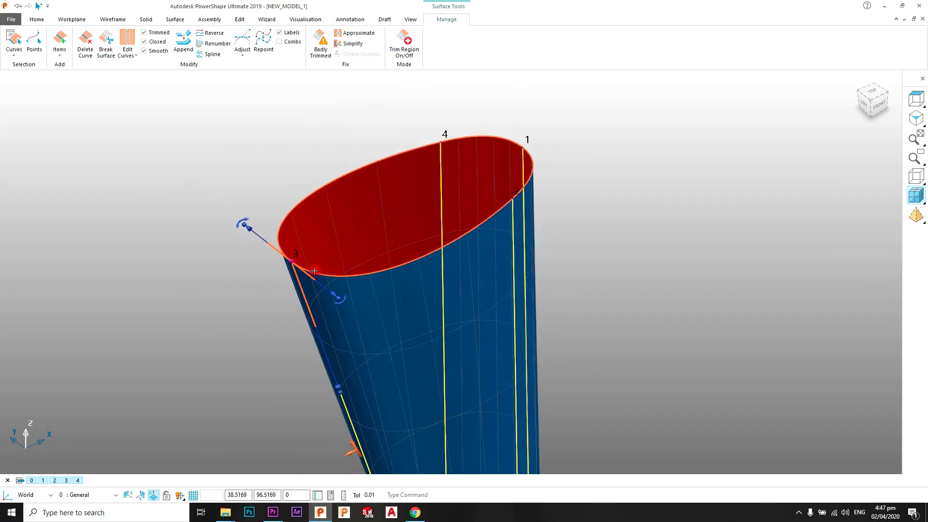
{"action": "scroll", "coordinate": [377, 294], "scroll_direction": "down", "scroll_amount": 3}
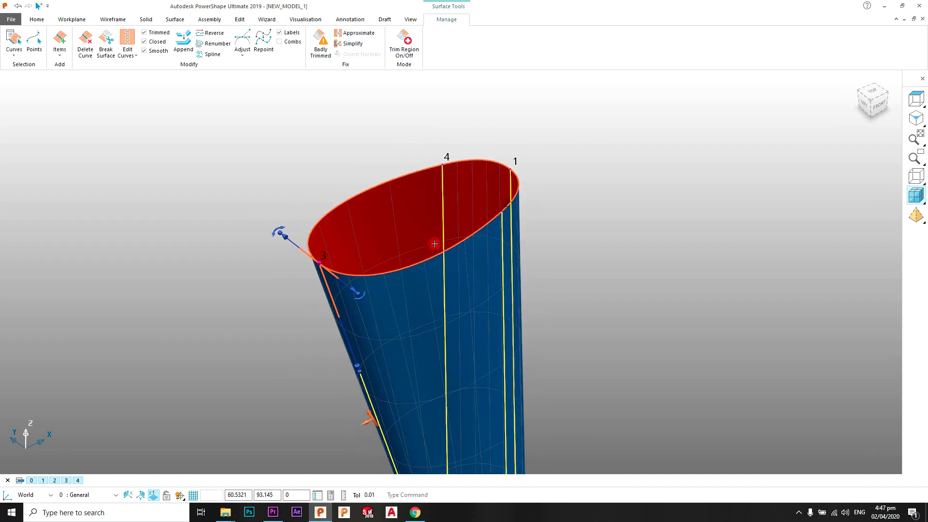
{"action": "middle_click_drag", "start_coordinate": [434, 244], "coordinate": [467, 267]}
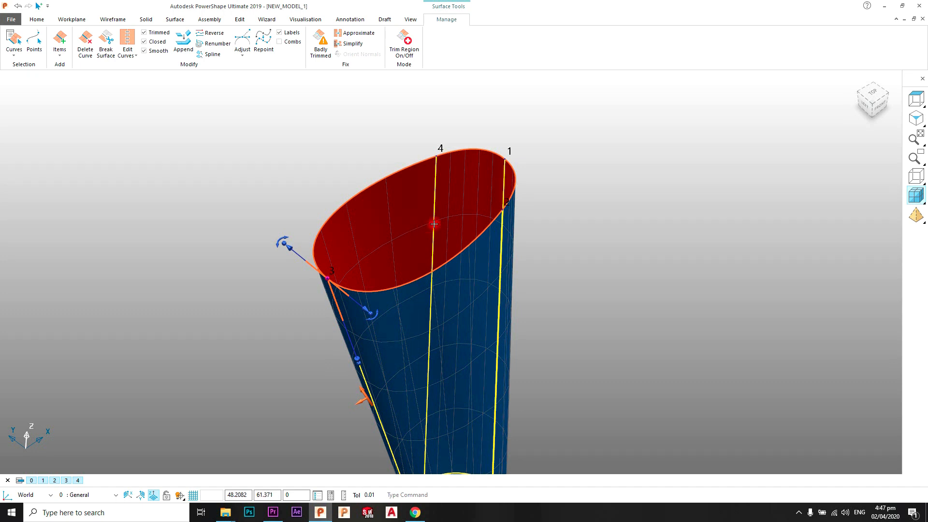
{"action": "left_click", "coordinate": [505, 159]}
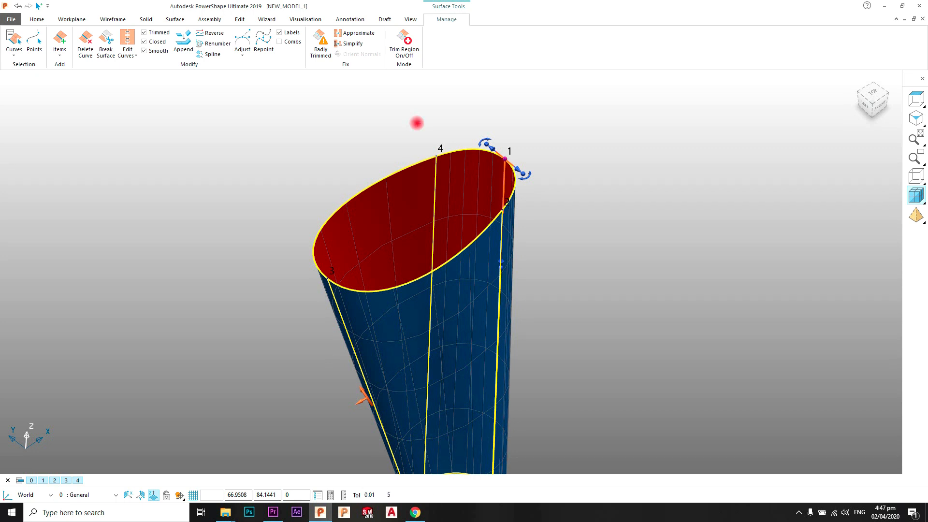
{"action": "type", "text": "5 0 10"}
{"action": "key", "text": "Return"}
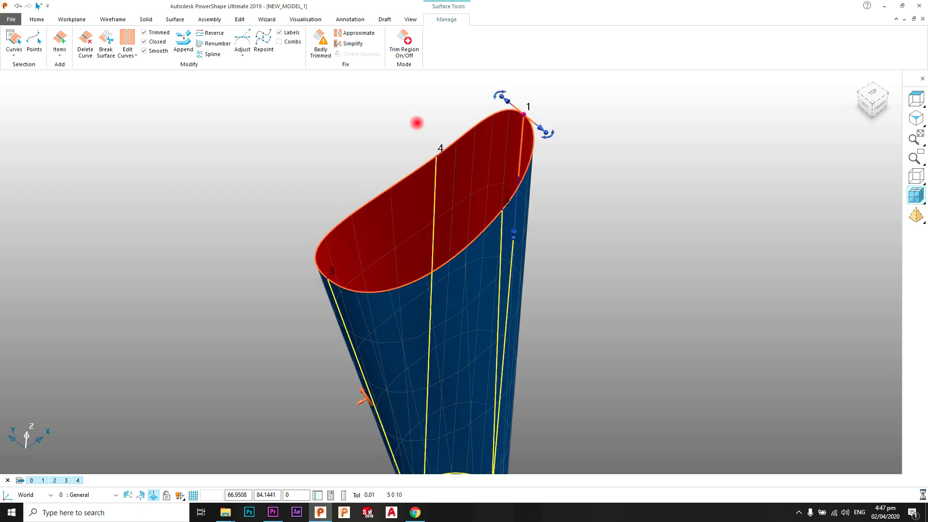
- Examine the reshaped surface and its slanted top rim from several directions
{"action": "middle_click_drag", "start_coordinate": [407, 146], "coordinate": [416, 106]}
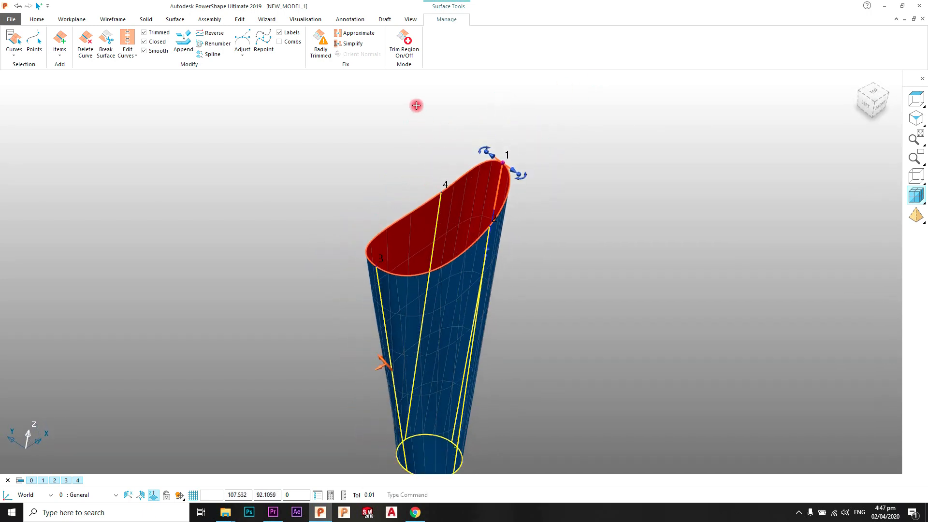
{"action": "right_click", "coordinate": [417, 105]}
{"action": "left_click", "coordinate": [430, 111]}
{"action": "scroll", "coordinate": [461, 248], "scroll_direction": "up", "scroll_amount": 2}
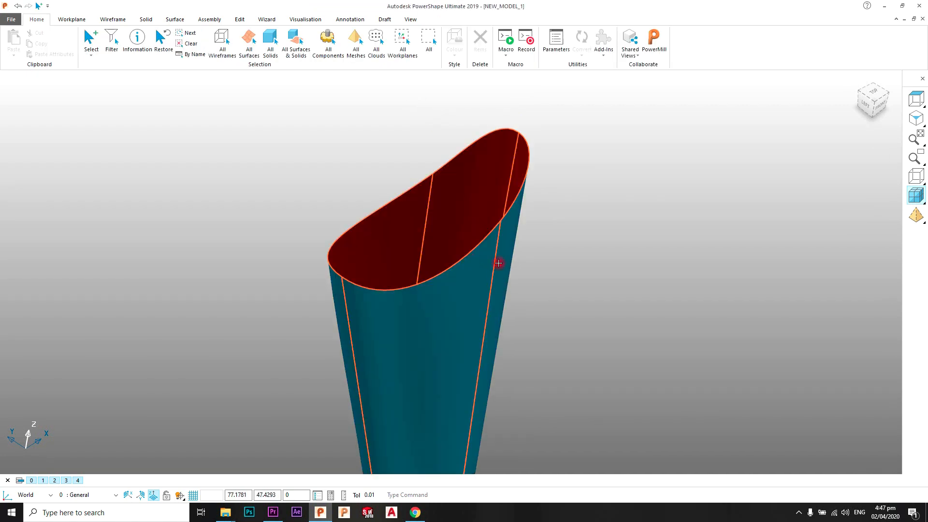
{"action": "middle_click_drag", "start_coordinate": [501, 271], "coordinate": [507, 209], "text": "shift"}
{"action": "scroll", "coordinate": [478, 271], "scroll_direction": "down", "scroll_amount": 3}
{"action": "mouse_move", "coordinate": [478, 271]}
{"action": "middle_mouse_down"}
{"action": "mouse_move", "coordinate": [464, 182]}
{"action": "mouse_move", "coordinate": [477, 210]}
{"action": "mouse_move", "coordinate": [443, 149]}
{"action": "mouse_move", "coordinate": [460, 176]}
{"action": "mouse_move", "coordinate": [578, 201]}
{"action": "mouse_move", "coordinate": [452, 174]}
{"action": "mouse_move", "coordinate": [468, 201]}
{"action": "middle_mouse_up"}
{"action": "left_click", "coordinate": [459, 191]}
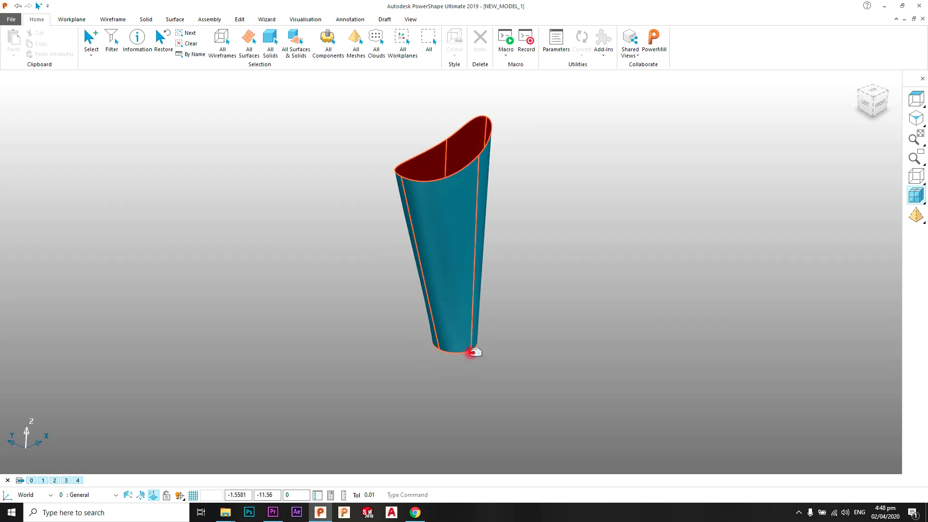
{"action": "middle_click_drag", "start_coordinate": [502, 334], "coordinate": [448, 249]}
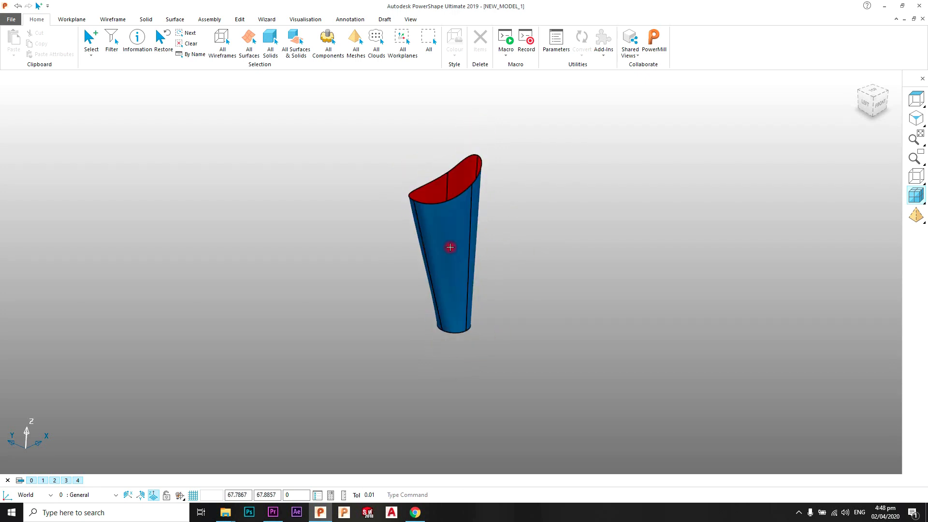
- Add a lateral curve to the surface at parameter value 1.5
{"action": "left_click", "coordinate": [450, 247]}
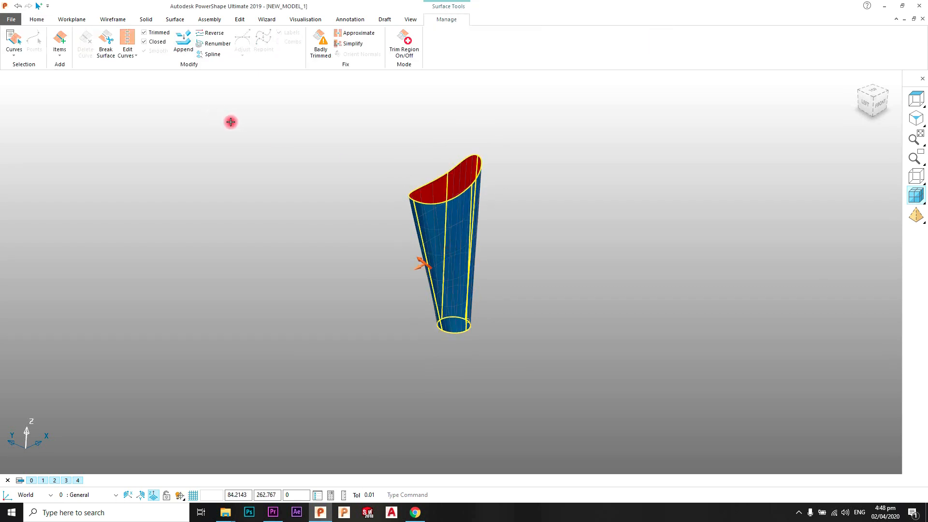
{"action": "left_click", "coordinate": [59, 52]}
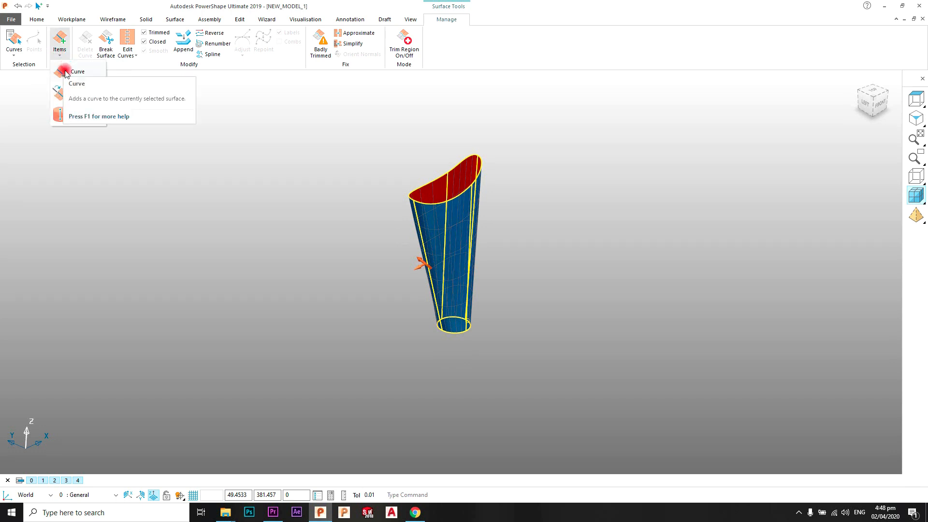
{"action": "left_click", "coordinate": [65, 73]}
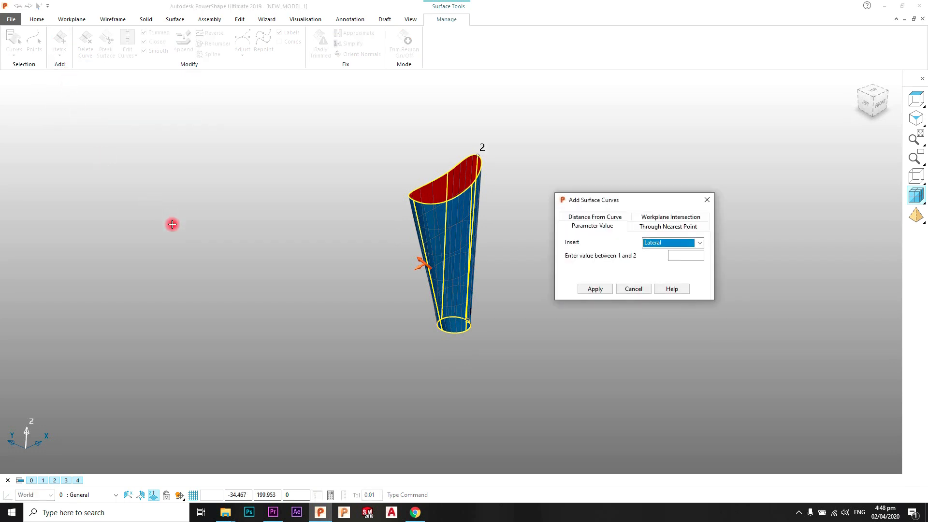
{"action": "left_click", "coordinate": [699, 243]}
{"action": "left_click", "coordinate": [699, 243]}
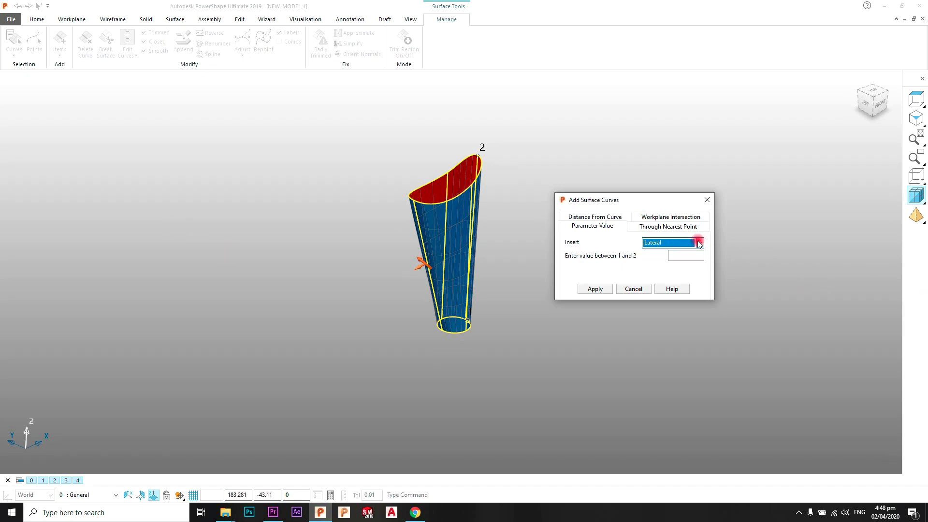
{"action": "left_click", "coordinate": [696, 256]}
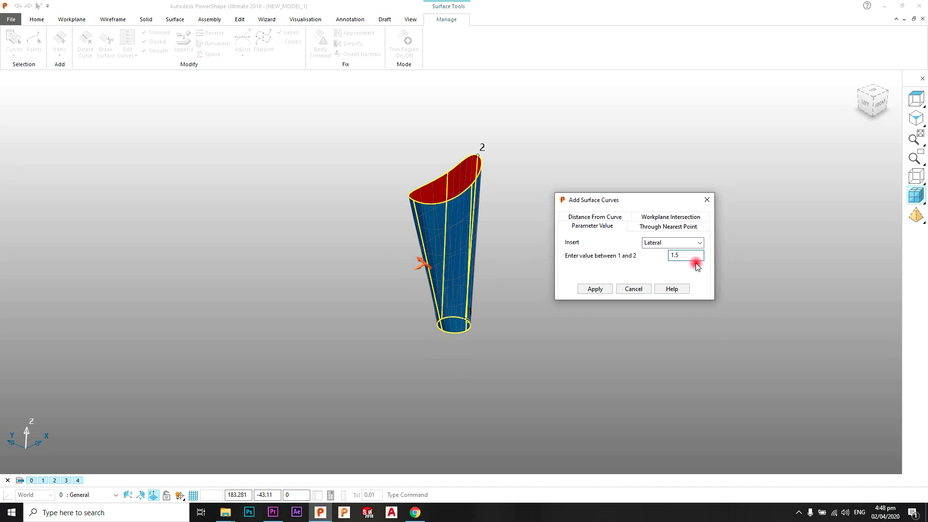
{"action": "left_click", "coordinate": [592, 290]}
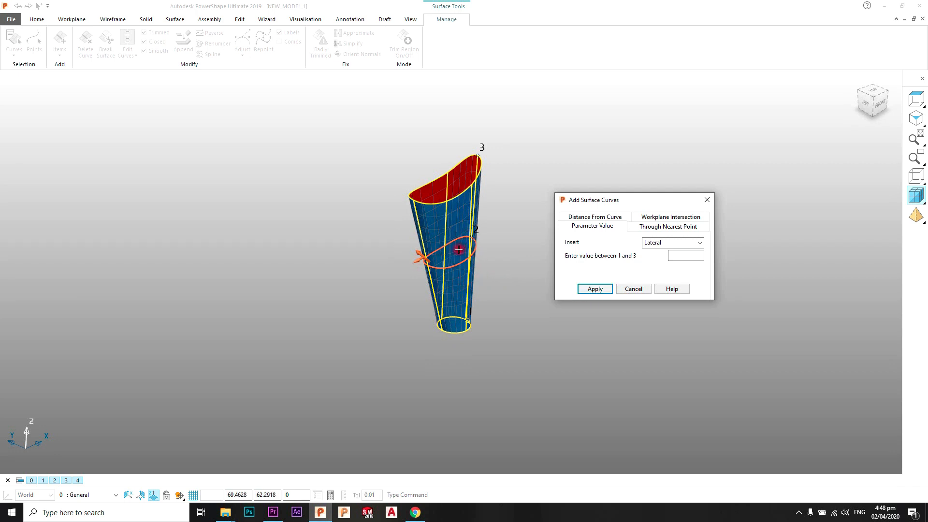
{"action": "left_click", "coordinate": [634, 289]}
{"action": "left_click", "coordinate": [522, 234]}
{"action": "scroll", "coordinate": [479, 231], "scroll_direction": "up", "scroll_amount": 3}
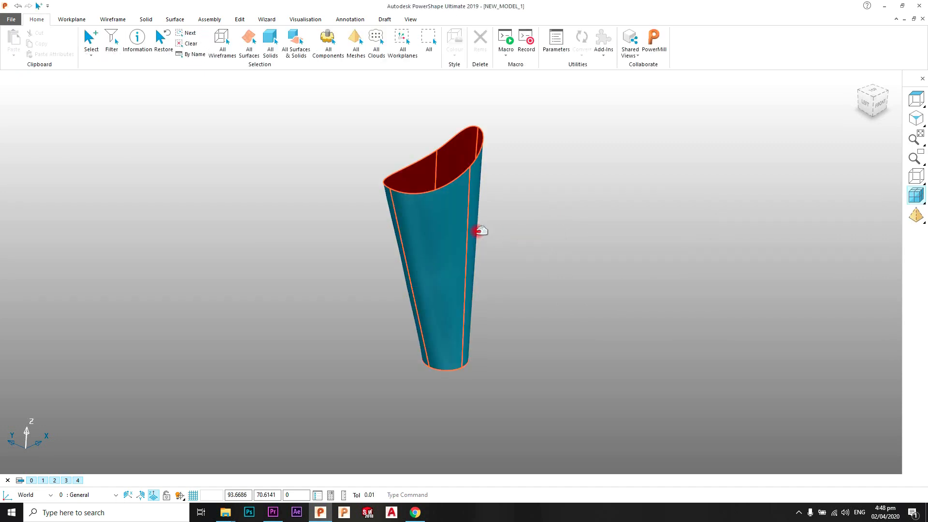
- Insert a lateral curve through a point on the front longitudinal curve, between the bottom rim and the middle lateral curve
{"action": "scroll", "coordinate": [470, 247], "scroll_direction": "down", "scroll_amount": 3}
{"action": "double_click", "coordinate": [442, 273]}
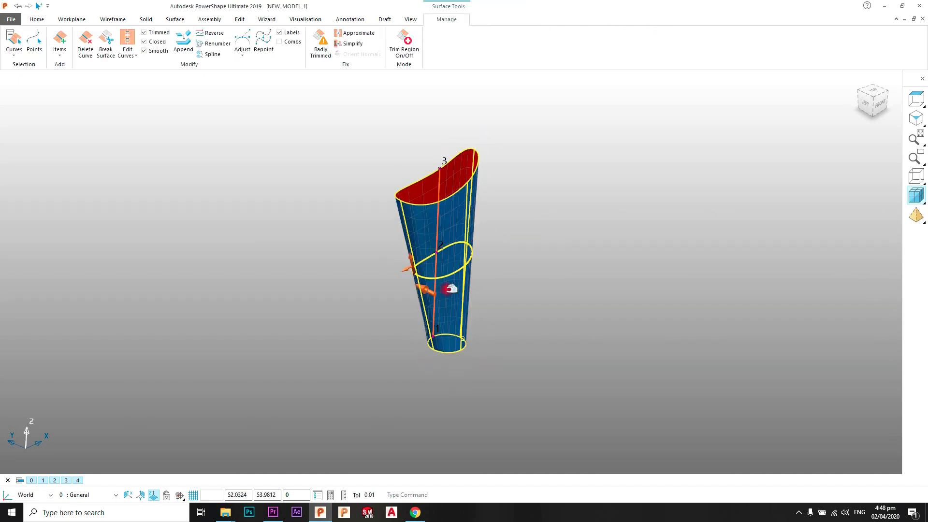
{"action": "scroll", "coordinate": [444, 287], "scroll_direction": "up", "scroll_amount": 4}
{"action": "scroll", "coordinate": [458, 324], "scroll_direction": "up", "scroll_amount": 2}
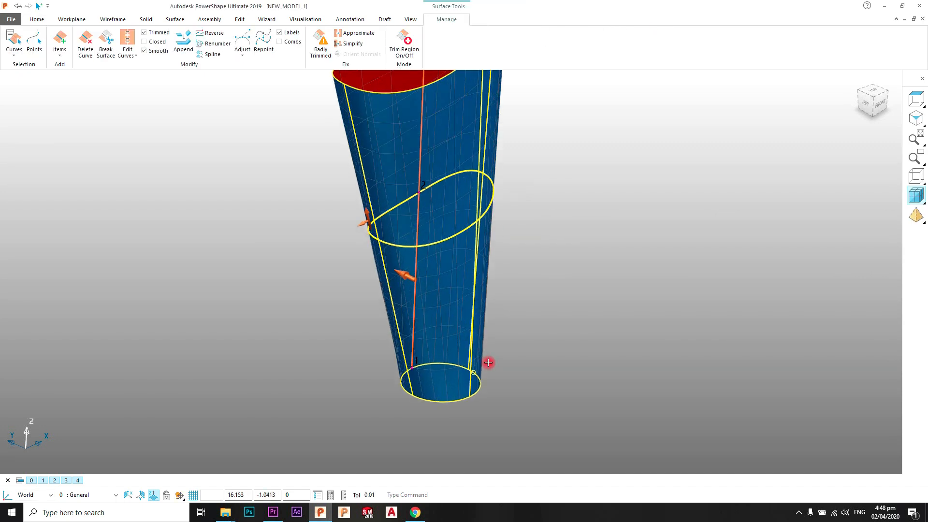
{"action": "middle_click_drag", "start_coordinate": [488, 362], "coordinate": [468, 329], "text": "shift"}
{"action": "scroll", "coordinate": [464, 355], "scroll_direction": "up", "scroll_amount": 1}
{"action": "scroll", "coordinate": [463, 359], "scroll_direction": "up", "scroll_amount": 2}
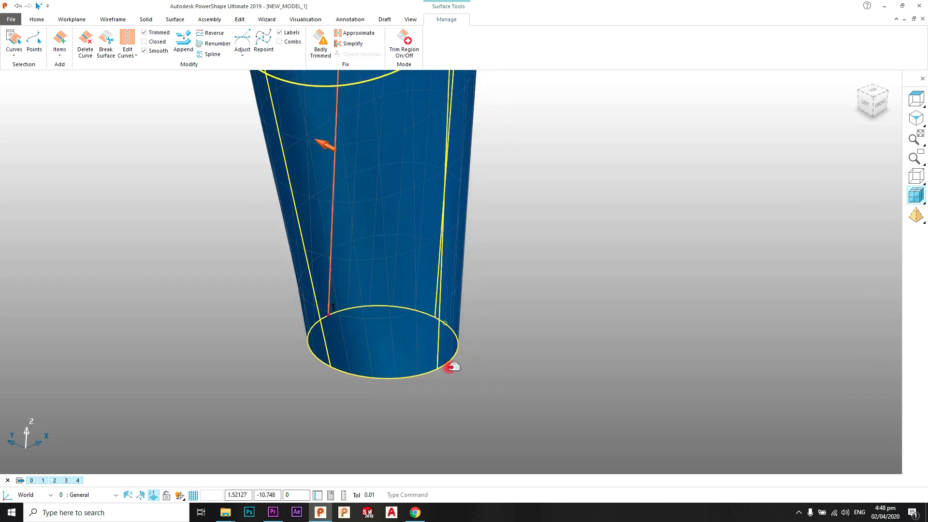
{"action": "left_click", "coordinate": [439, 369]}
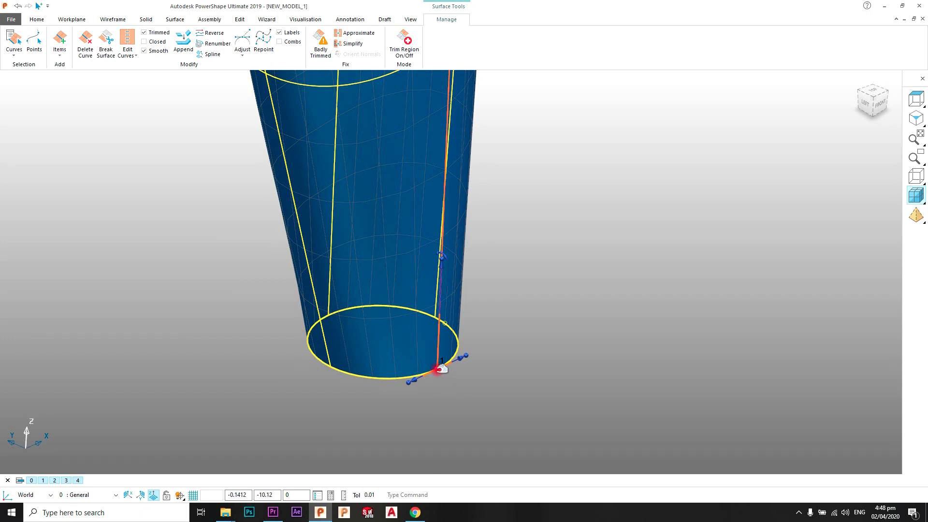
{"action": "left_click_drag", "start_coordinate": [438, 369], "coordinate": [445, 205]}
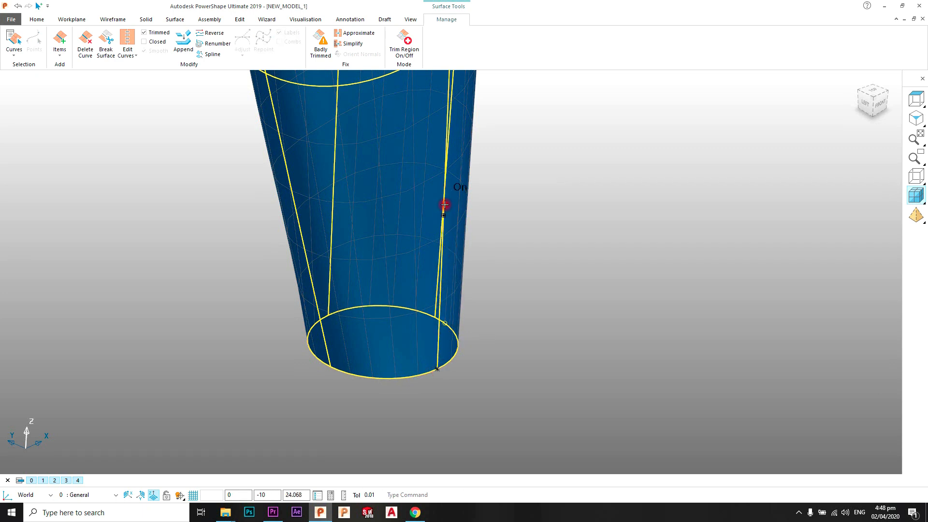
{"action": "left_click", "coordinate": [445, 157]}
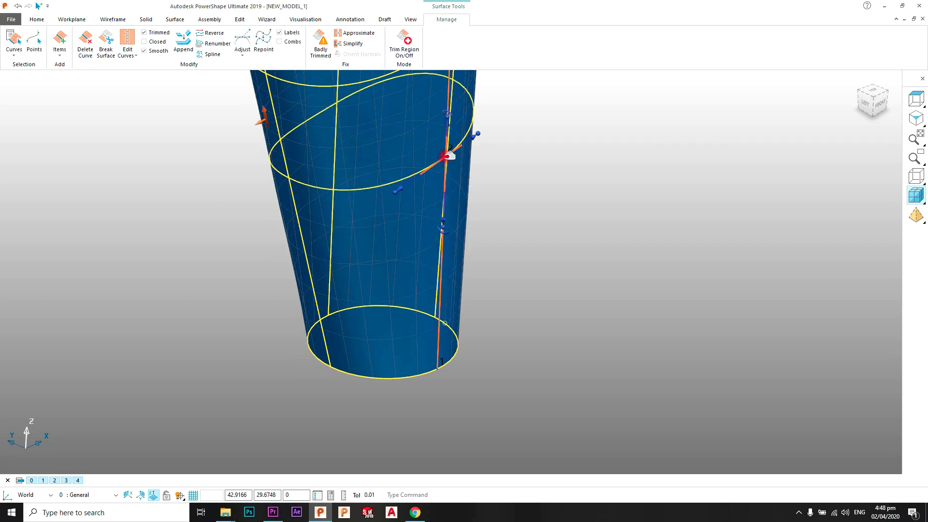
{"action": "left_click", "coordinate": [542, 153]}
- Examine the two added lateral curves along the height of the surface
{"action": "scroll", "coordinate": [493, 201], "scroll_direction": "down", "scroll_amount": 3}
{"action": "left_click", "coordinate": [416, 236]}
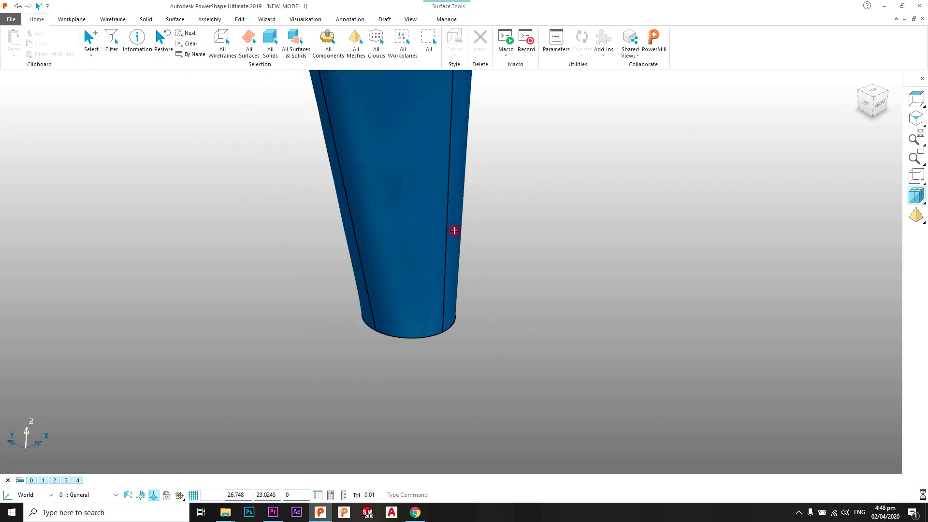
{"action": "double_click", "coordinate": [454, 231]}
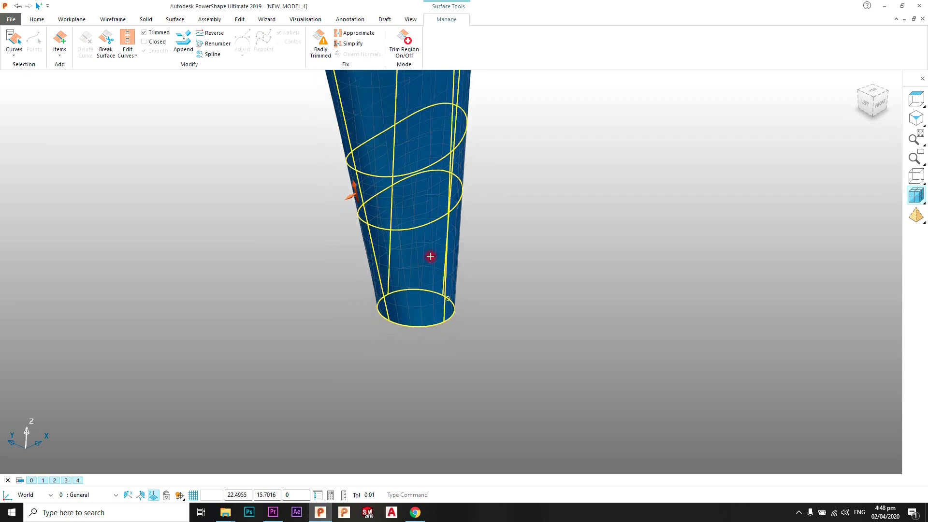
{"action": "middle_click_drag", "start_coordinate": [430, 256], "coordinate": [433, 234]}
{"action": "scroll", "coordinate": [433, 234], "scroll_direction": "down", "scroll_amount": 3}
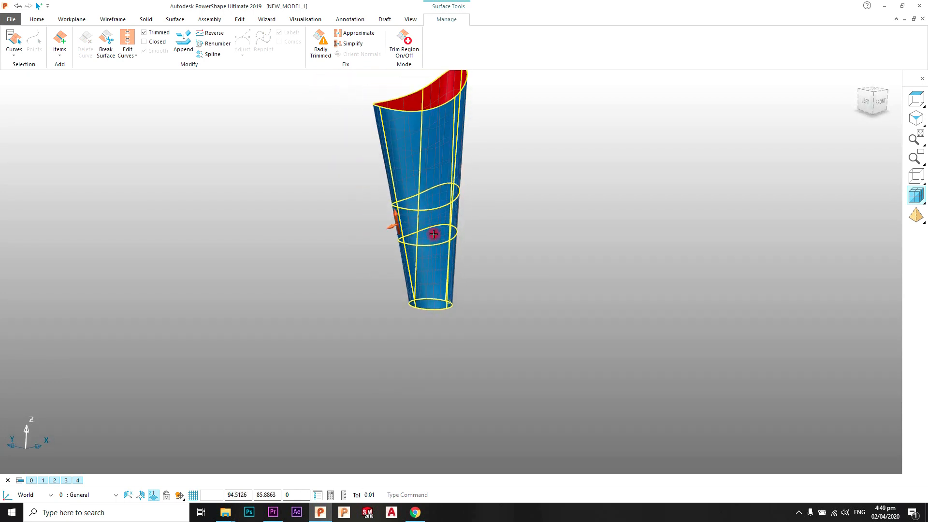
{"action": "middle_click_drag", "start_coordinate": [427, 172], "coordinate": [428, 206], "text": "shift"}
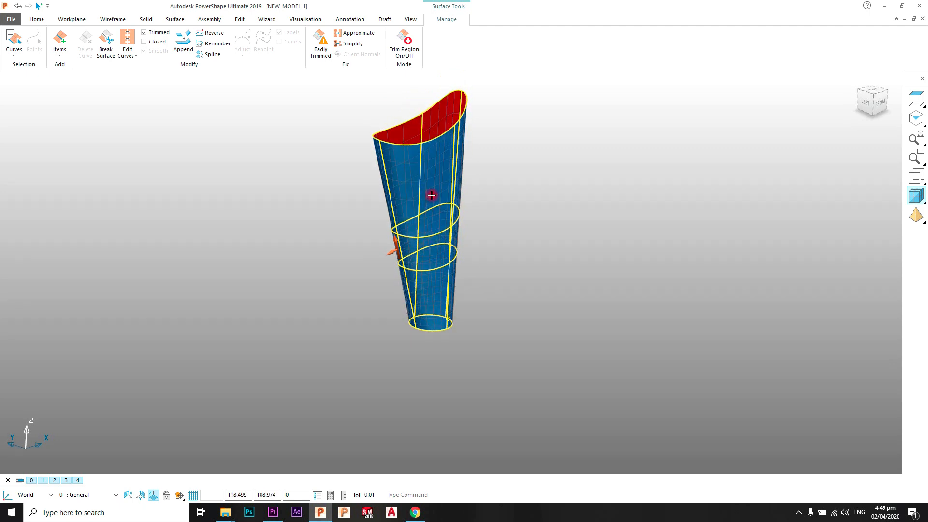
{"action": "scroll", "coordinate": [431, 197], "scroll_direction": "up", "scroll_amount": 2}
{"action": "scroll", "coordinate": [431, 196], "scroll_direction": "down", "scroll_amount": 1}
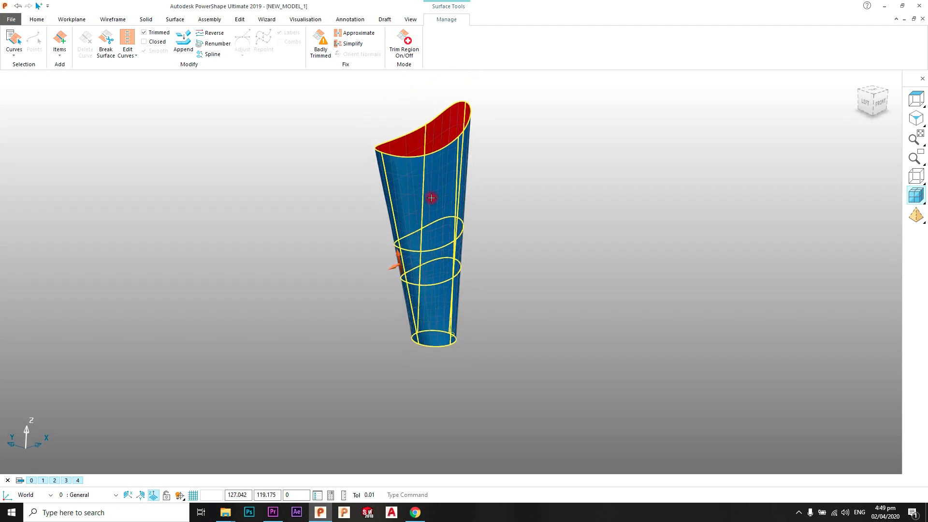
{"action": "scroll", "coordinate": [431, 197], "scroll_direction": "up", "scroll_amount": 1}
{"action": "middle_click_drag", "start_coordinate": [439, 184], "coordinate": [428, 199], "text": "shift"}
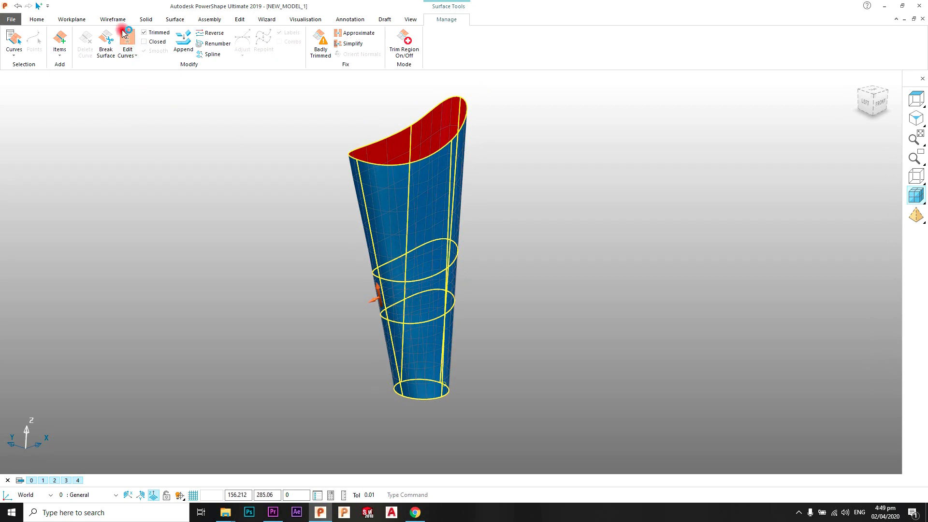
- Create a workplane at position 0 0 80
{"action": "left_click", "coordinate": [85, 20]}
{"action": "left_click", "coordinate": [19, 48]}
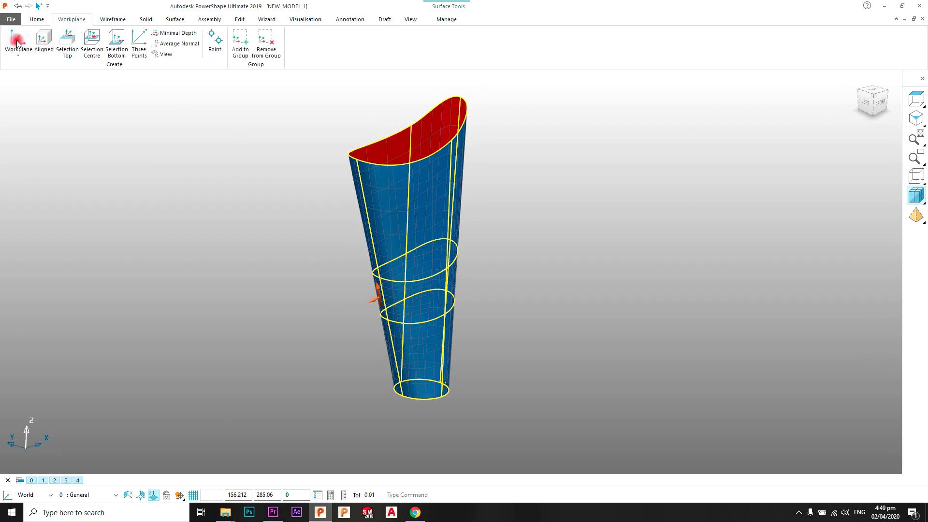
{"action": "left_click", "coordinate": [230, 266]}
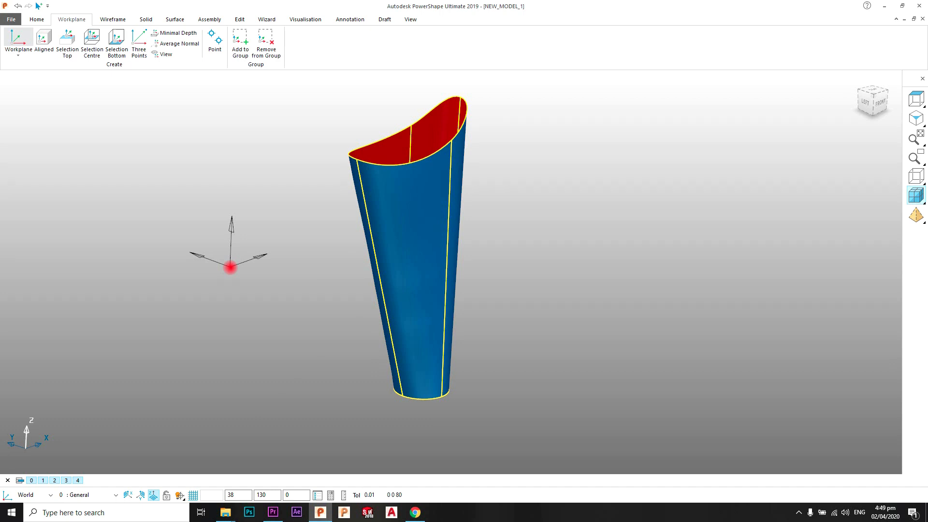
{"action": "right_click", "coordinate": [606, 130]}
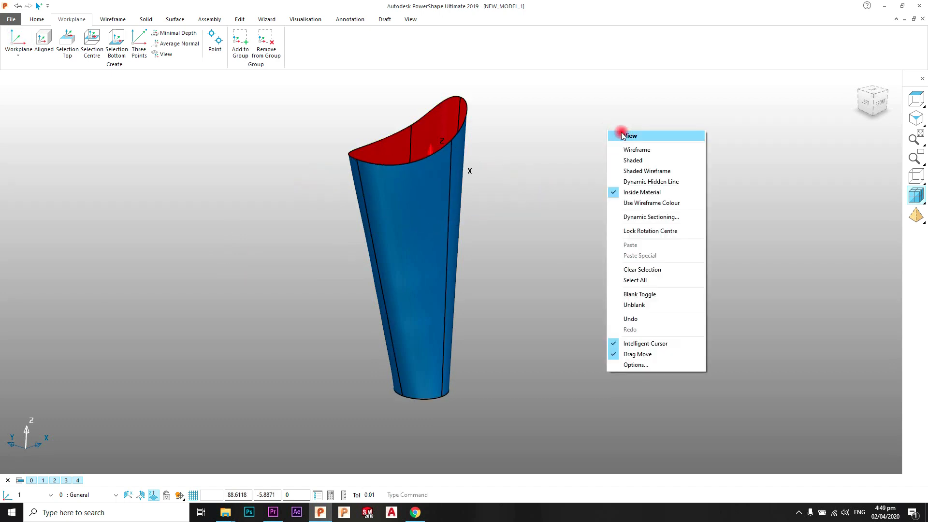
{"action": "left_click", "coordinate": [517, 181]}
- Add a lateral curve where the surface intersects the current workplane, with an offset of 0
{"action": "mouse_move", "coordinate": [517, 181]}
{"action": "middle_mouse_down"}
{"action": "mouse_move", "coordinate": [539, 226]}
{"action": "mouse_move", "coordinate": [530, 179]}
{"action": "middle_mouse_up"}
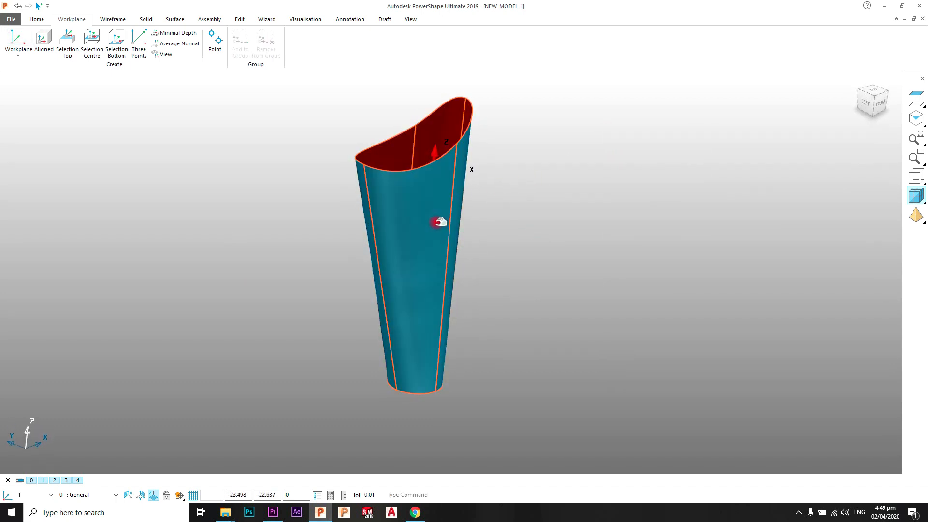
{"action": "left_click", "coordinate": [435, 223]}
{"action": "left_click", "coordinate": [446, 19]}
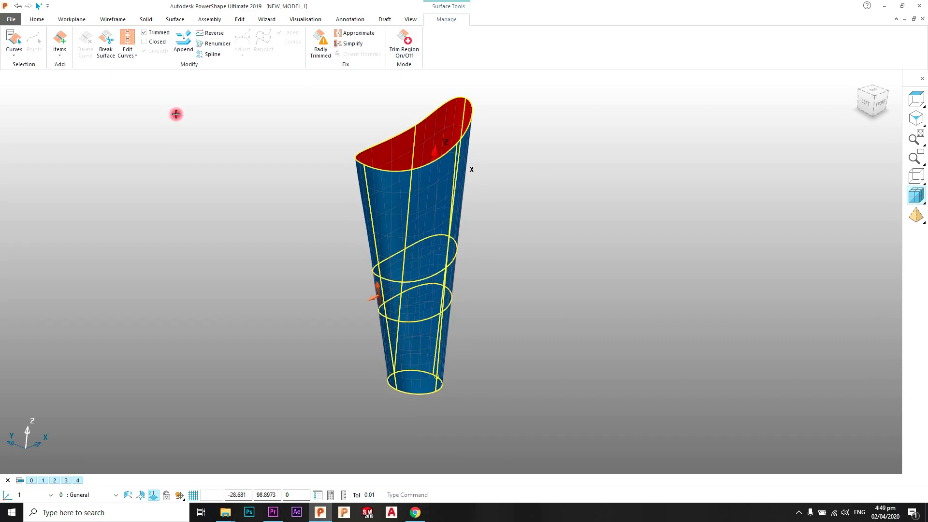
{"action": "left_click", "coordinate": [63, 58]}
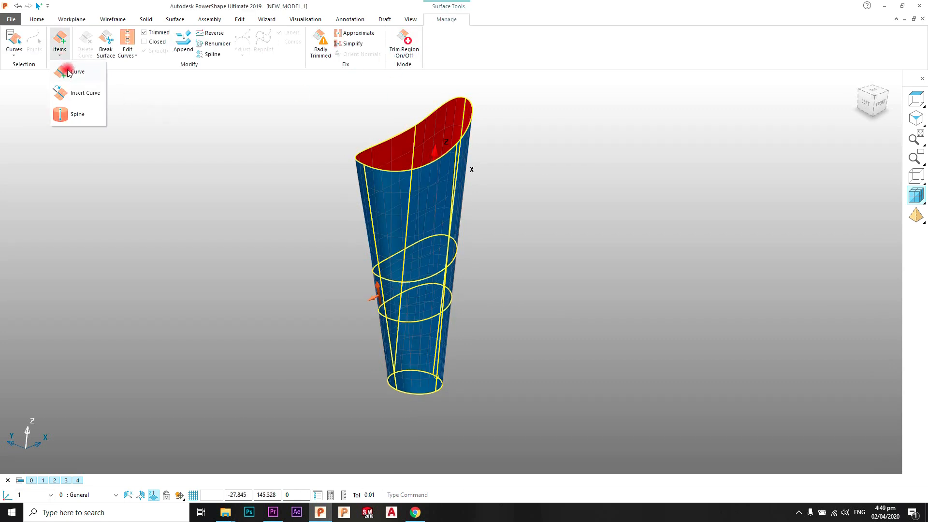
{"action": "left_click", "coordinate": [71, 74]}
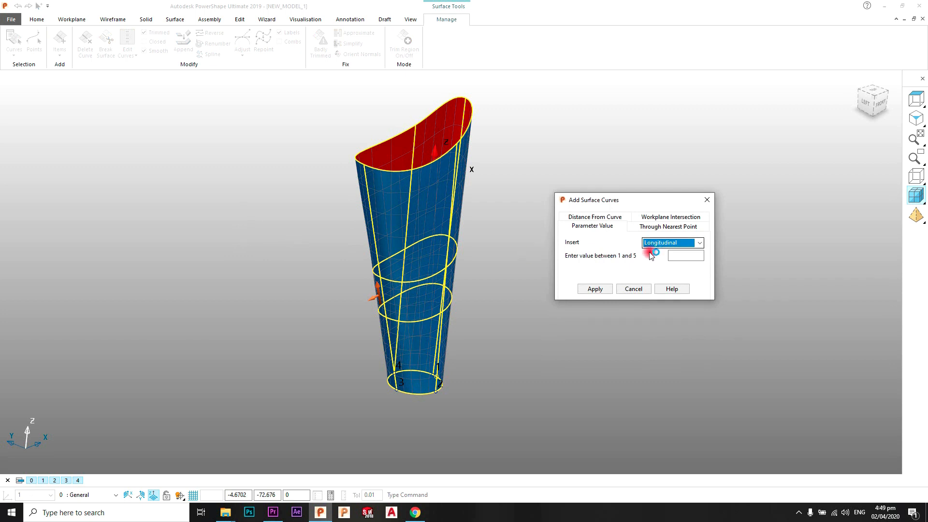
{"action": "left_click", "coordinate": [675, 219]}
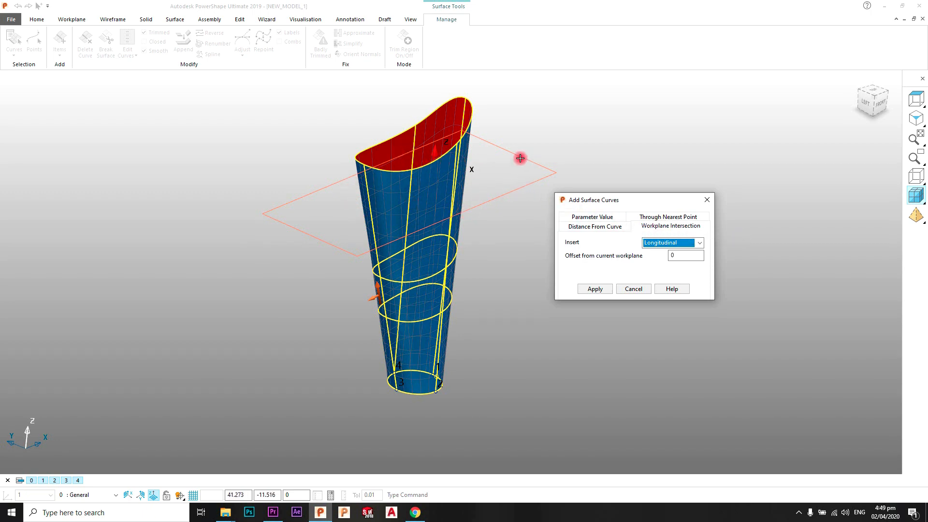
{"action": "middle_click_drag", "start_coordinate": [373, 159], "coordinate": [386, 191]}
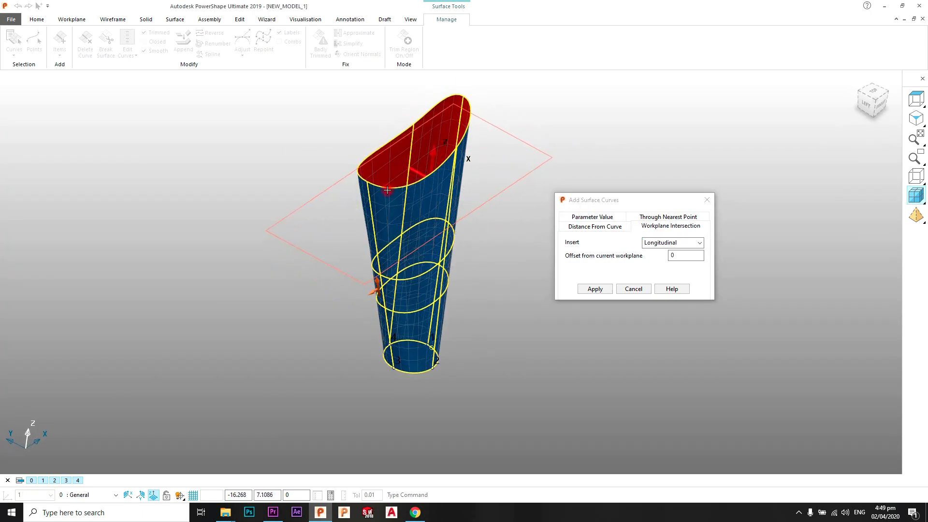
{"action": "left_click", "coordinate": [699, 243]}
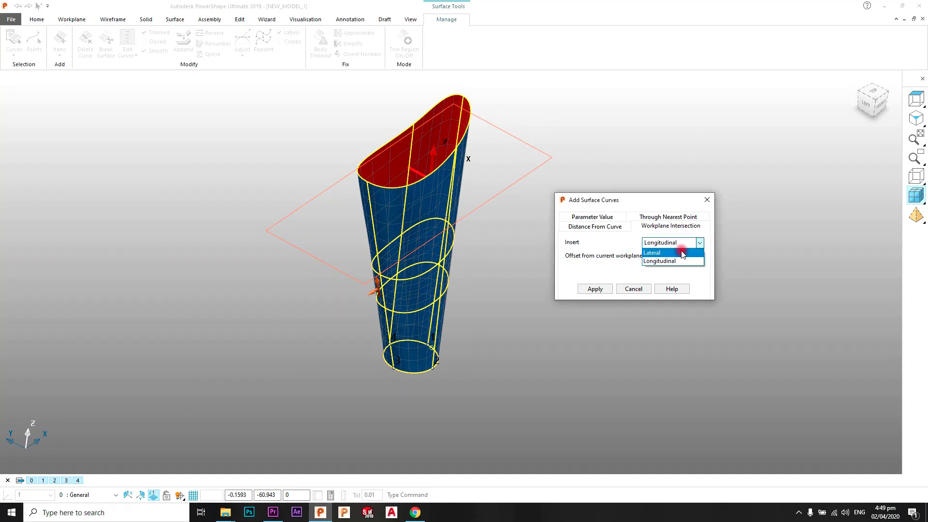
{"action": "left_click", "coordinate": [680, 251]}
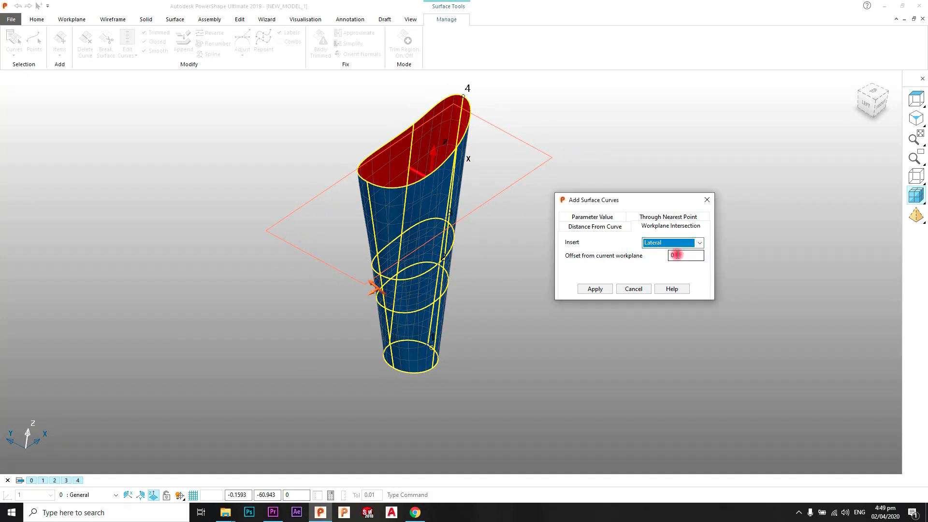
{"action": "left_click", "coordinate": [600, 289]}
{"action": "left_click", "coordinate": [629, 291]}
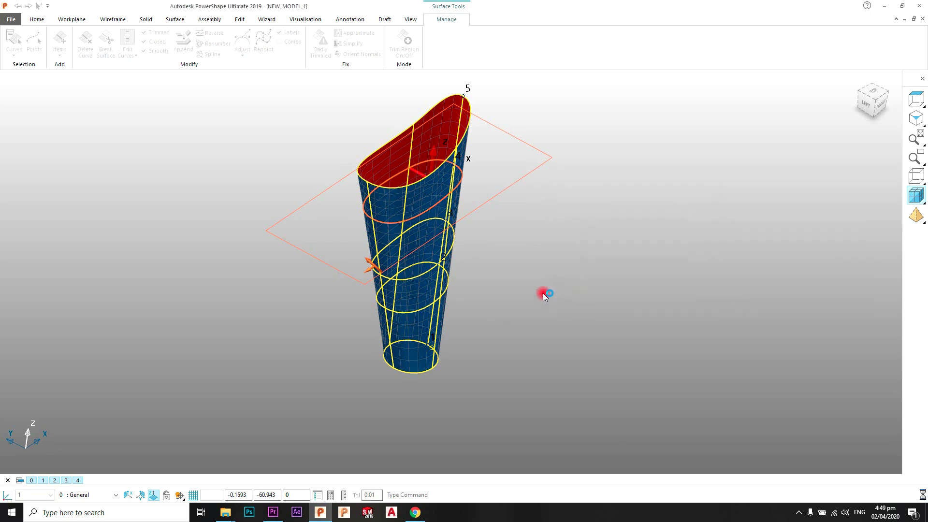
- Delete the surface's topmost wavy lateral curve, above the curve made at the workplane
{"action": "middle_click_drag", "start_coordinate": [544, 295], "coordinate": [486, 204]}
{"action": "scroll", "coordinate": [453, 204], "scroll_direction": "up", "scroll_amount": 2}
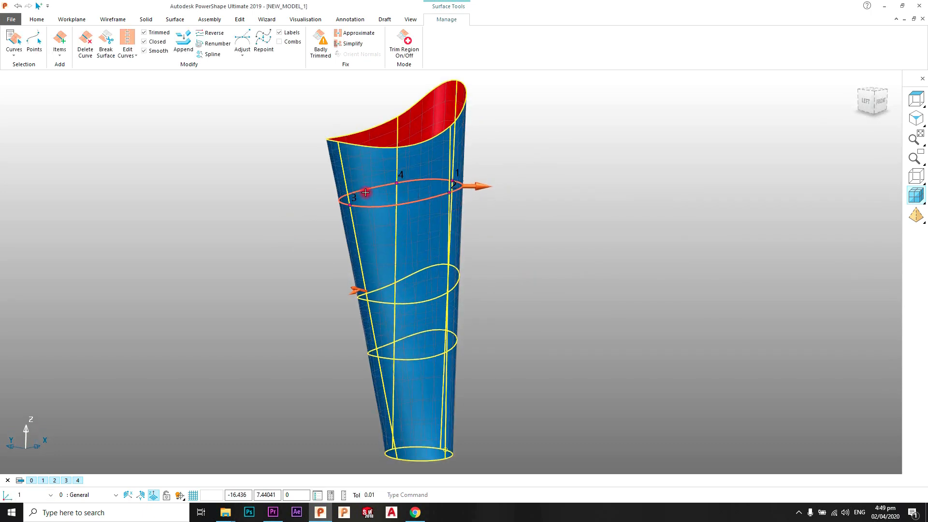
{"action": "left_click", "coordinate": [513, 147]}
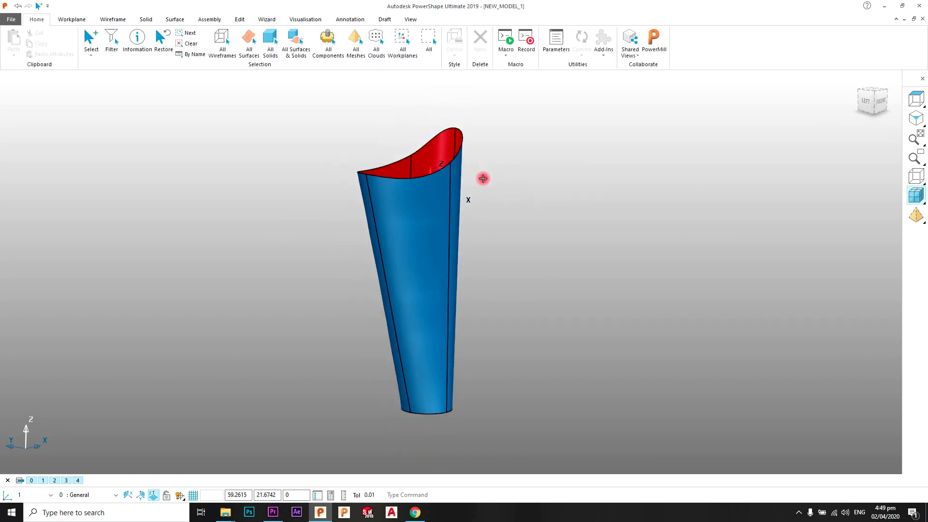
{"action": "scroll", "coordinate": [457, 216], "scroll_direction": "up", "scroll_amount": 3}
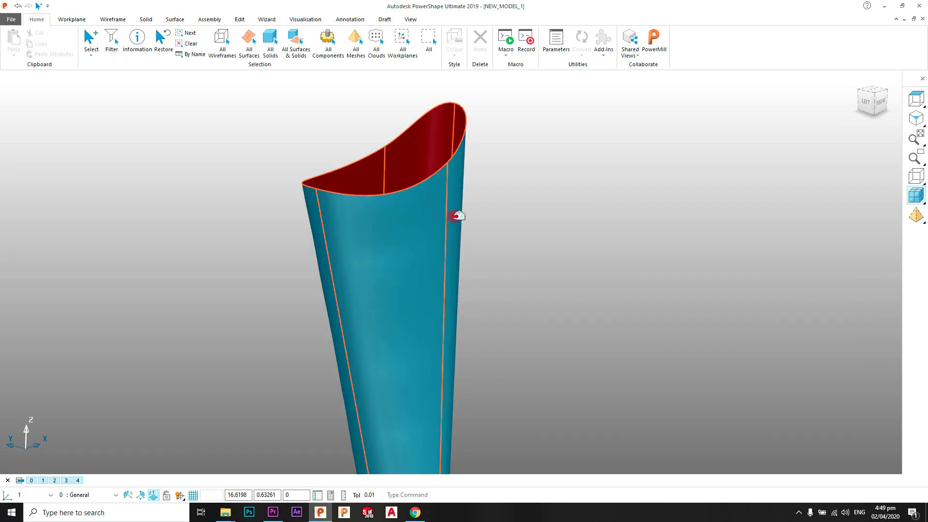
{"action": "middle_click_drag", "start_coordinate": [427, 214], "coordinate": [443, 223], "text": "shift"}
{"action": "middle_click_drag", "start_coordinate": [443, 223], "coordinate": [448, 224]}
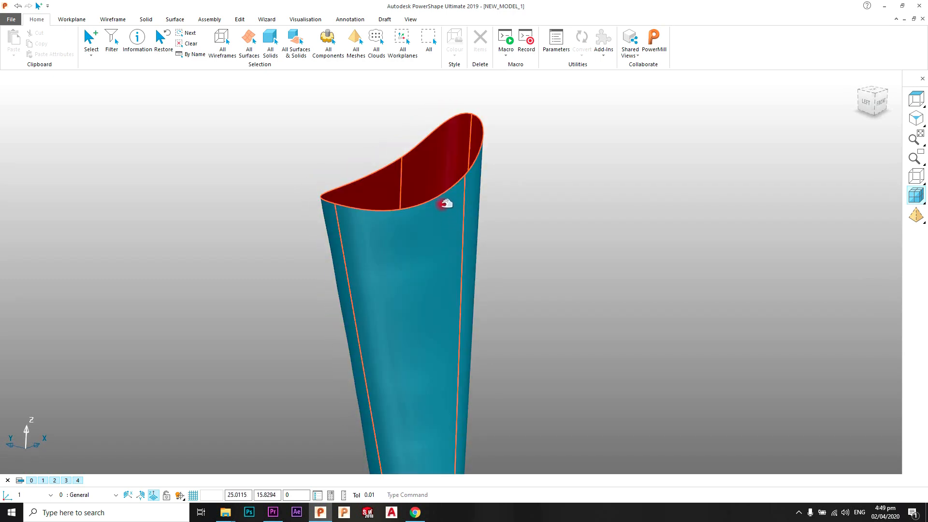
{"action": "left_click", "coordinate": [441, 192]}
{"action": "middle_click_drag", "start_coordinate": [461, 184], "coordinate": [483, 157]}
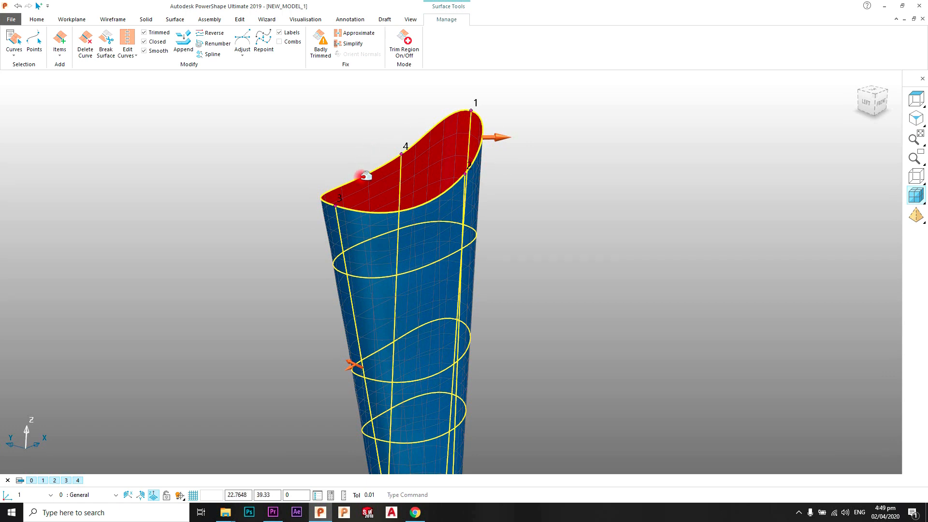
{"action": "left_click", "coordinate": [86, 48]}
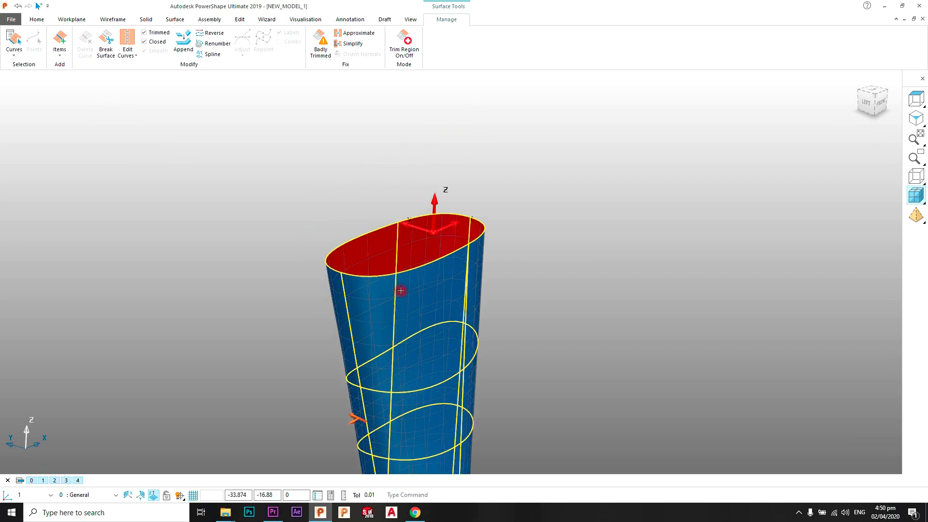
{"action": "middle_click_drag", "start_coordinate": [428, 282], "coordinate": [459, 260]}
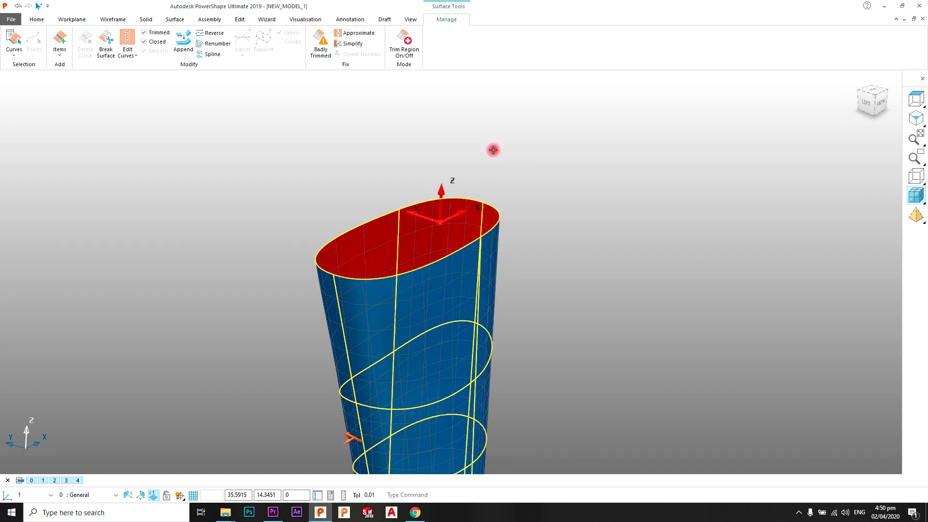
- Extend the surface's top edge upward, beyond the curve at the workplane, using the Limit Point tool
{"action": "left_click", "coordinate": [245, 22]}
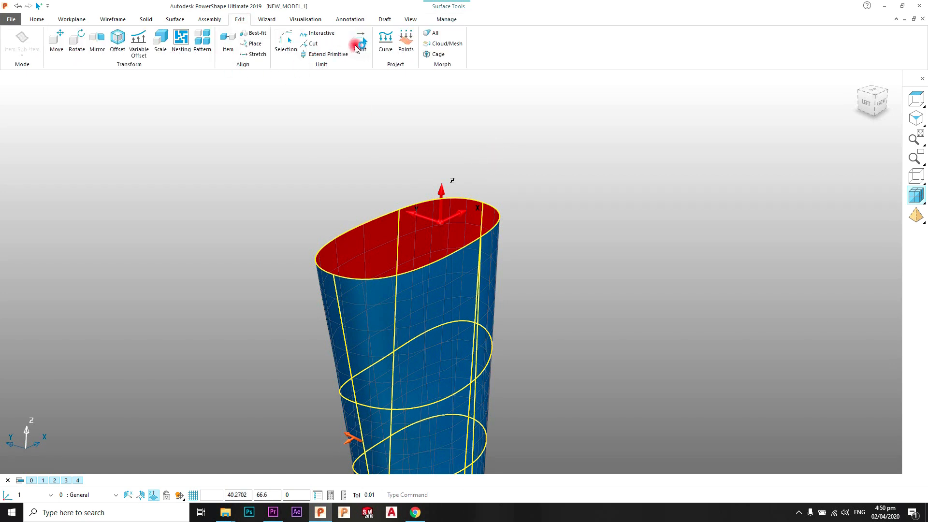
{"action": "left_click", "coordinate": [358, 45]}
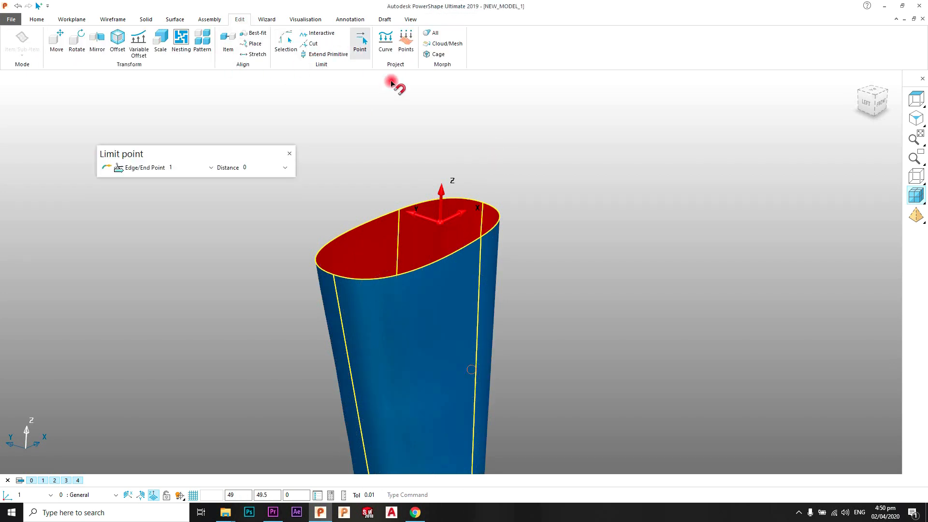
{"action": "left_click", "coordinate": [483, 202]}
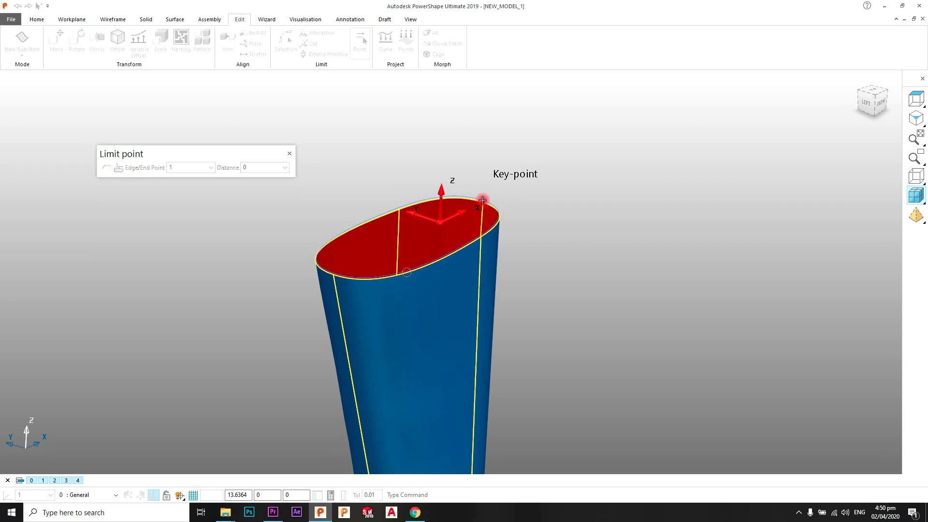
{"action": "left_click_drag", "start_coordinate": [483, 200], "coordinate": [505, 92]}
{"action": "middle_click_drag", "start_coordinate": [455, 186], "coordinate": [471, 342]}
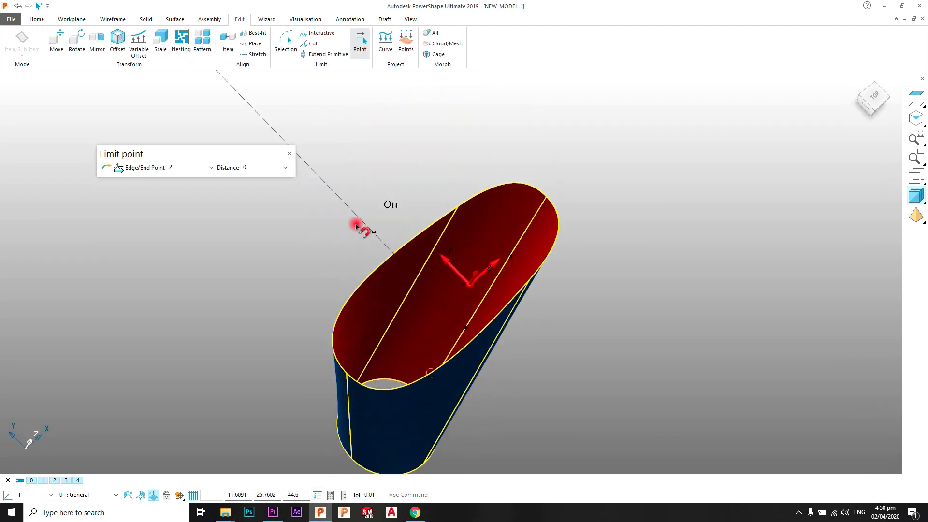
{"action": "left_click", "coordinate": [291, 154]}
- Examine the extended surface and its lateral curves from the isometric view
{"action": "scroll", "coordinate": [619, 166], "scroll_direction": "down", "scroll_amount": 4}
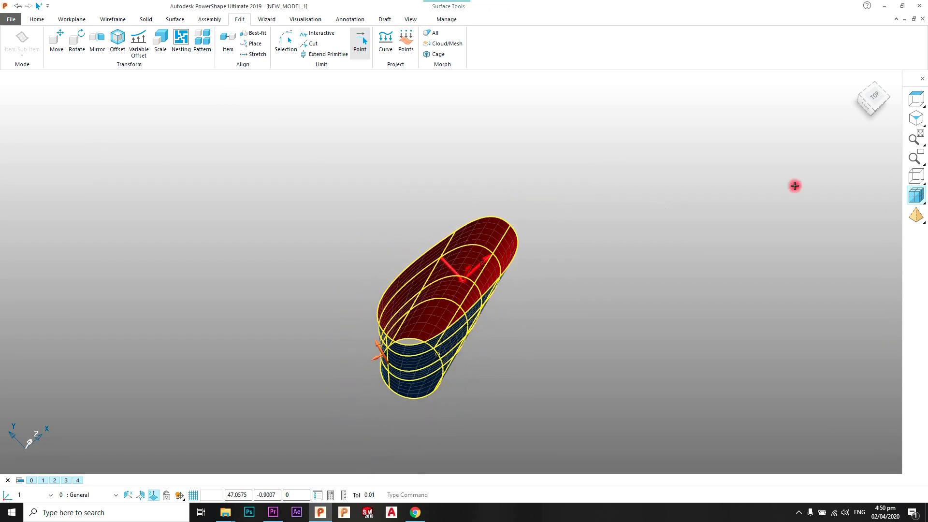
{"action": "left_click", "coordinate": [916, 122]}
{"action": "left_click", "coordinate": [662, 170]}
{"action": "scroll", "coordinate": [535, 294], "scroll_direction": "up", "scroll_amount": 3}
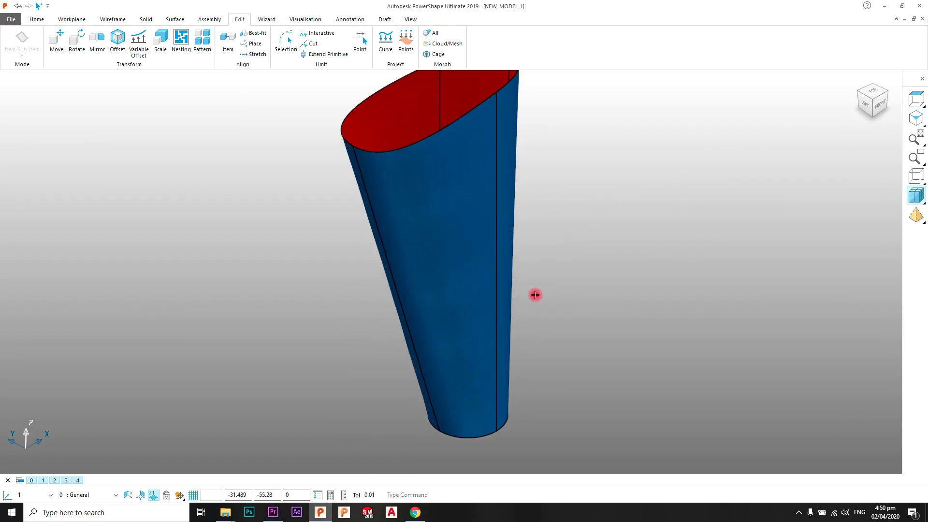
{"action": "left_click", "coordinate": [489, 304]}
{"action": "scroll", "coordinate": [490, 304], "scroll_direction": "down", "scroll_amount": 1}
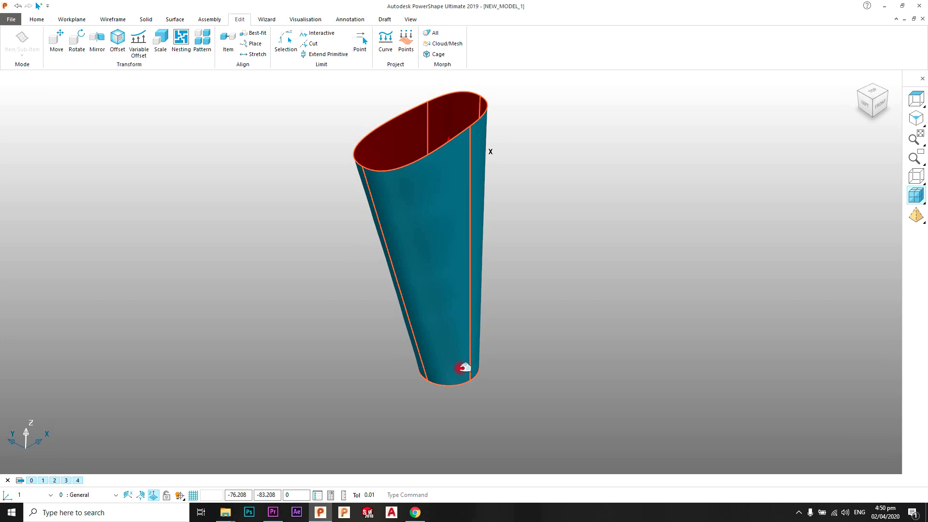
{"action": "scroll", "coordinate": [462, 368], "scroll_direction": "up", "scroll_amount": 2}
{"action": "middle_click_drag", "start_coordinate": [467, 268], "coordinate": [464, 290], "text": "shift"}
{"action": "scroll", "coordinate": [459, 330], "scroll_direction": "down", "scroll_amount": 2}
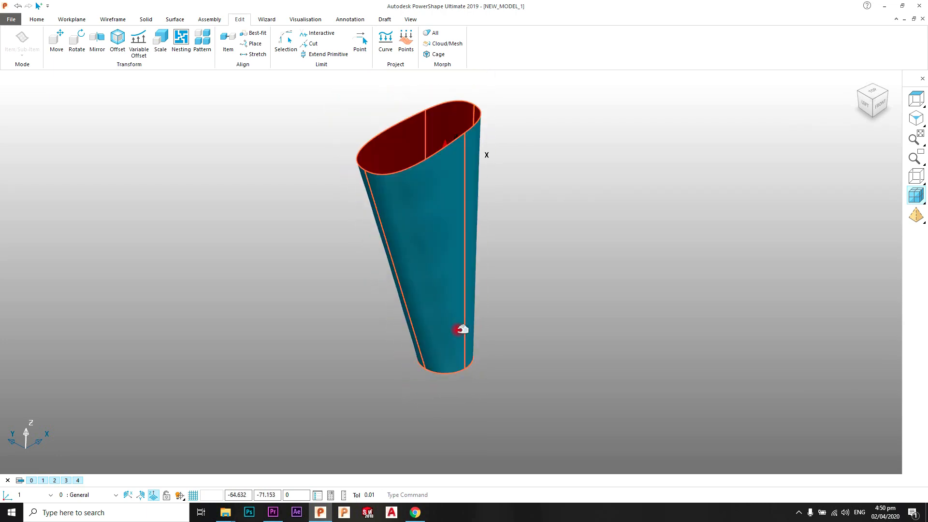
{"action": "left_click", "coordinate": [439, 256]}
{"action": "middle_click_drag", "start_coordinate": [437, 234], "coordinate": [448, 251]}
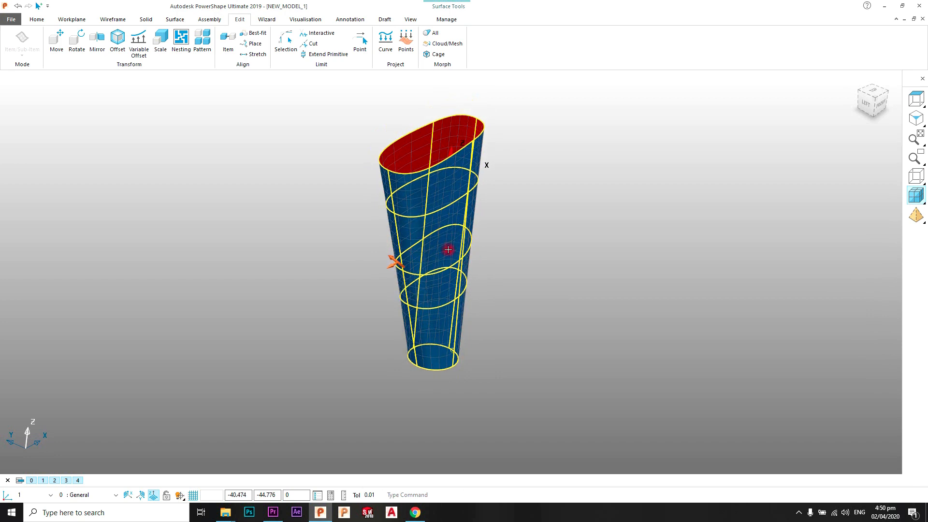
- Try to draw a full circle at 0 0 10 relative to the active workplane
{"action": "left_click", "coordinate": [116, 20]}
{"action": "left_click", "coordinate": [34, 55]}
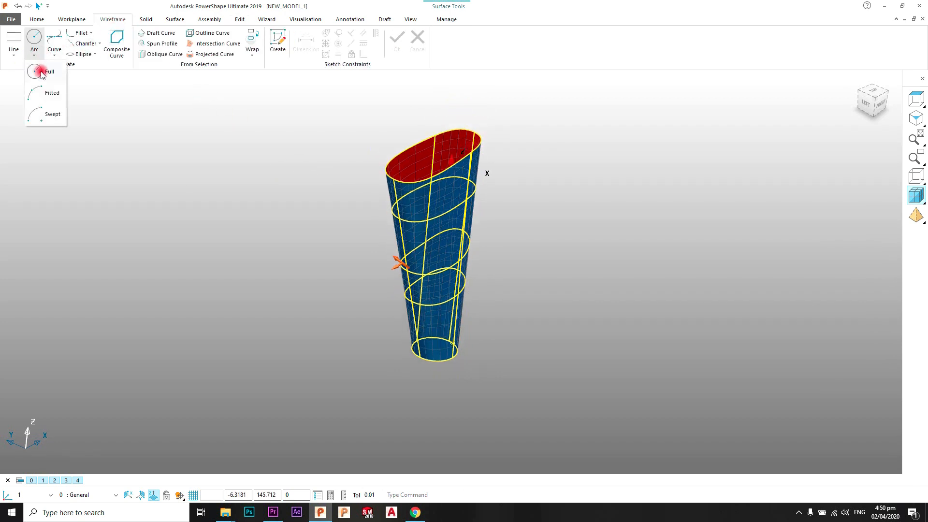
{"action": "left_click", "coordinate": [35, 72]}
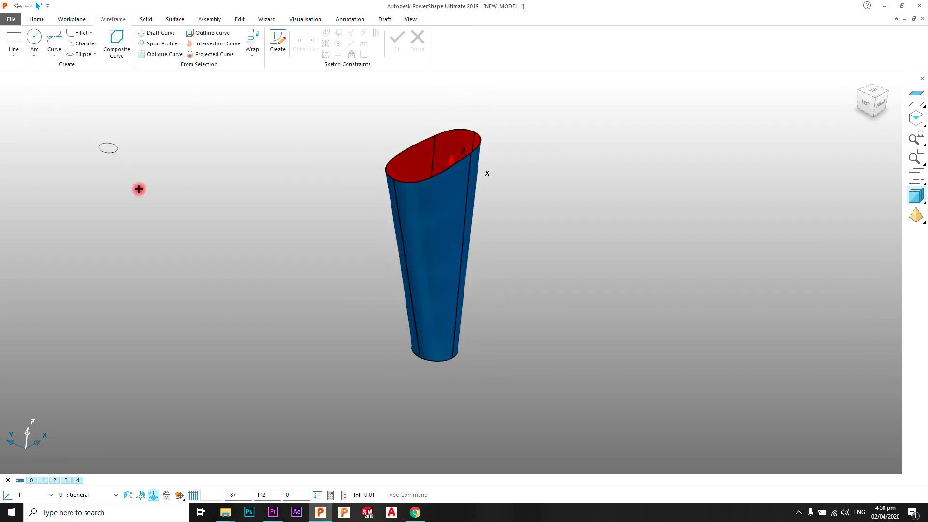
{"action": "left_click", "coordinate": [153, 495]}
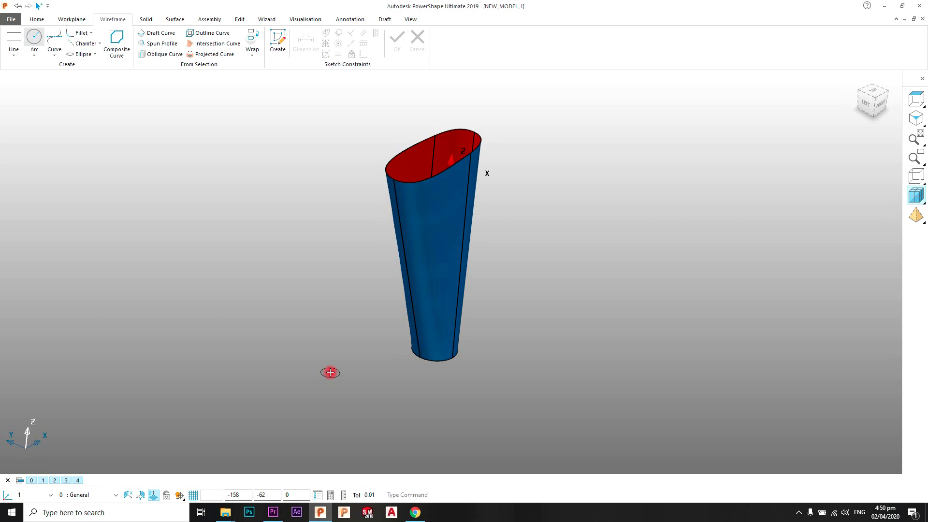
{"action": "mouse_move", "coordinate": [393, 369]}
{"action": "middle_mouse_down", "text": "shift"}
{"action": "mouse_move", "coordinate": [431, 372]}
{"action": "mouse_move", "coordinate": [397, 375]}
{"action": "middle_mouse_up", "text": "shift"}
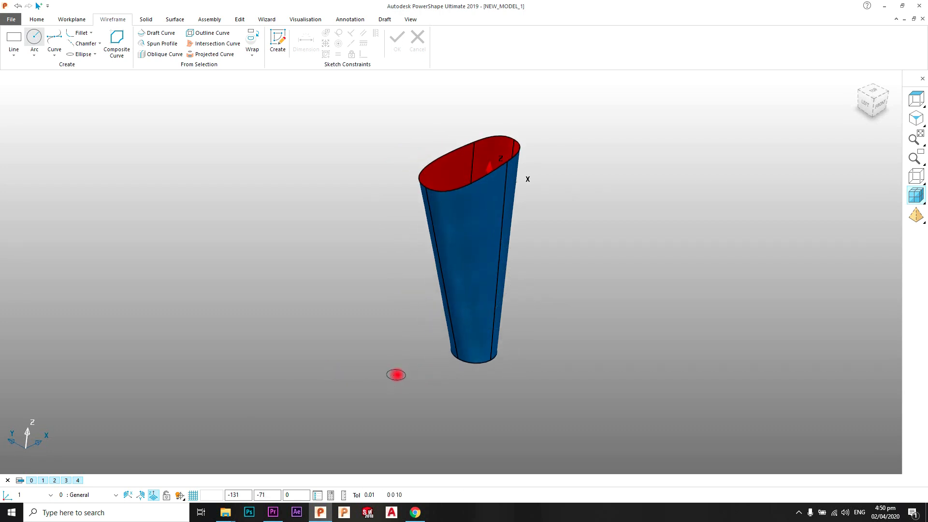
{"action": "key", "text": "Return"}
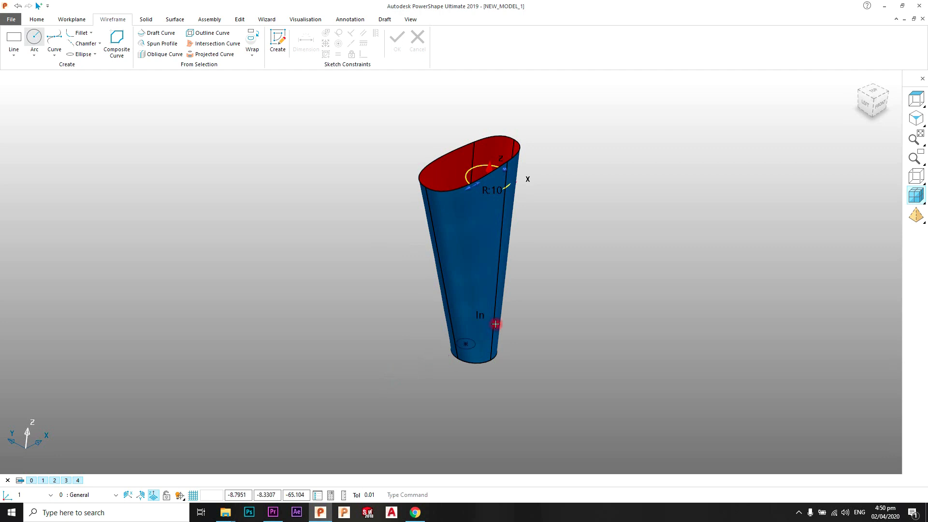
{"action": "right_click", "coordinate": [588, 85]}
{"action": "left_click", "coordinate": [602, 94]}
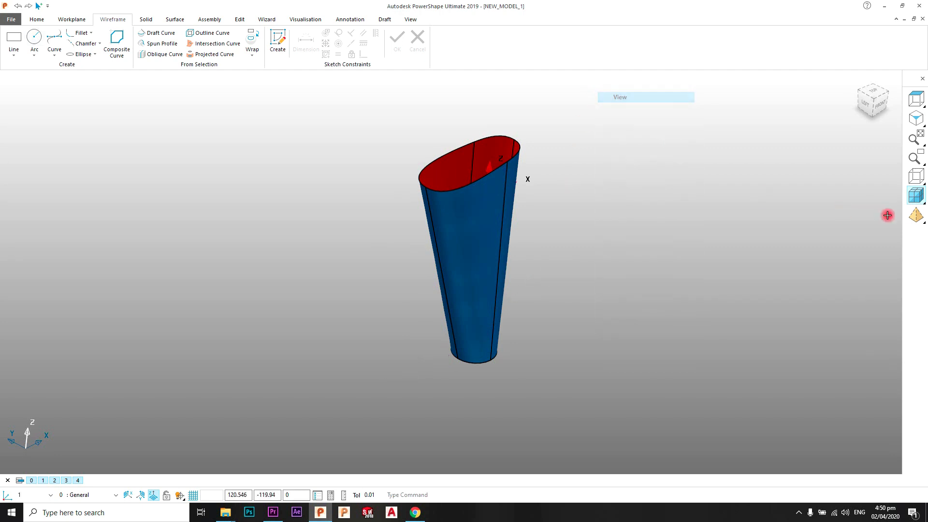
- Display the model as wireframe and delete the workplane near the top of the surface
{"action": "left_click", "coordinate": [916, 178]}
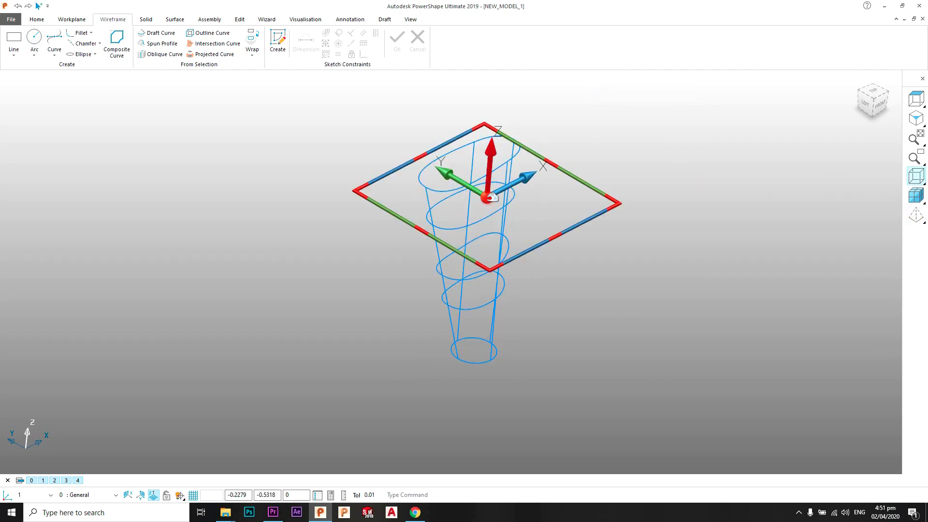
{"action": "key", "text": "Delete"}
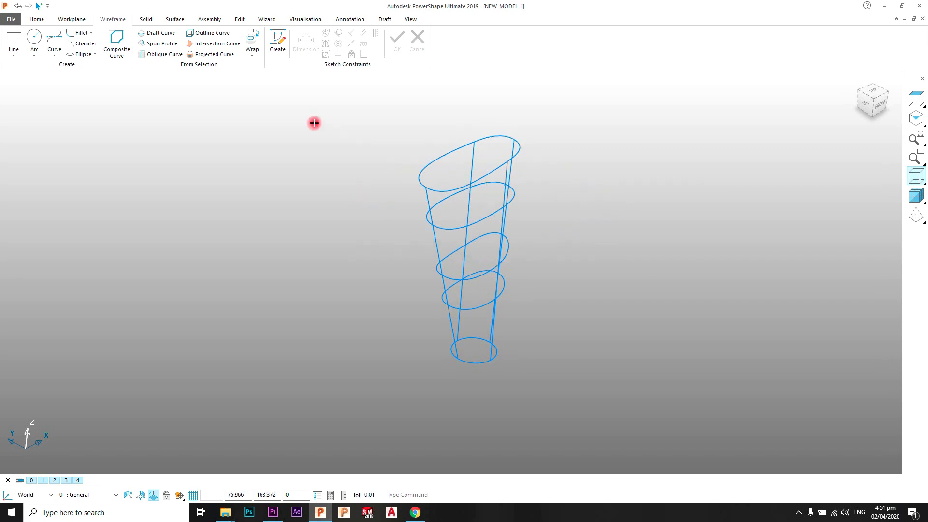
- Draw a full circle of radius 10 centred at 0 0 10 in world coordinates, just above the surface's base
{"action": "left_click", "coordinate": [34, 56]}
{"action": "left_click", "coordinate": [42, 70]}
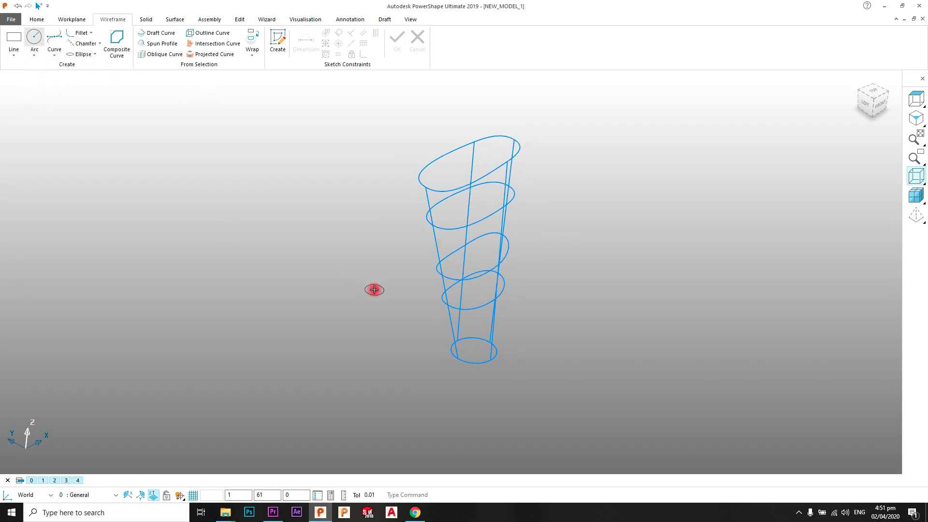
{"action": "type", "text": "0 0 10"}
{"action": "key", "text": "Return"}
{"action": "right_click", "coordinate": [577, 185]}
{"action": "left_click", "coordinate": [591, 191]}
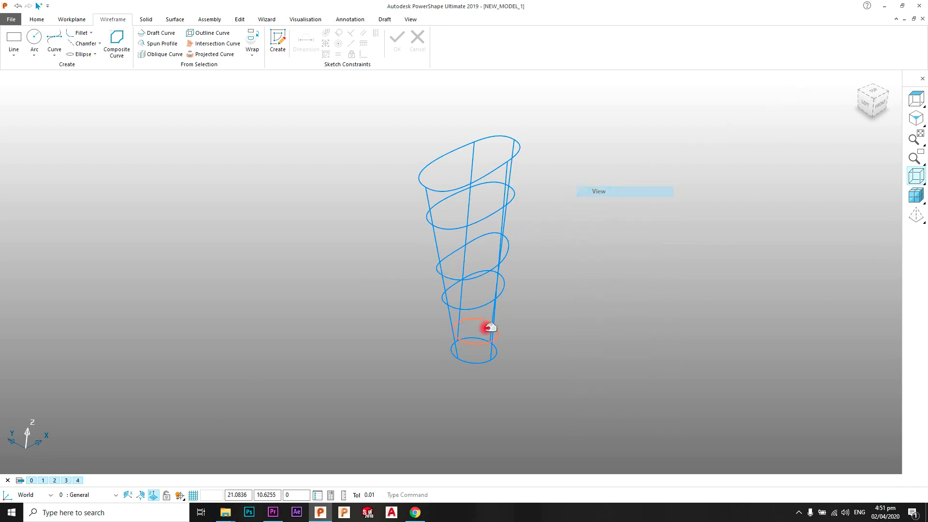
{"action": "scroll", "coordinate": [490, 328], "scroll_direction": "up", "scroll_amount": 2}
{"action": "left_click", "coordinate": [483, 348]}
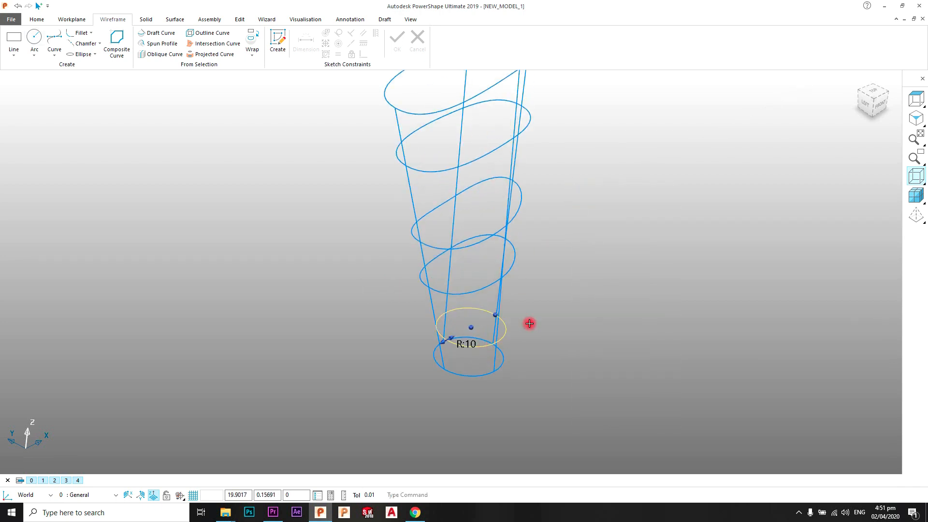
{"action": "left_click", "coordinate": [549, 305]}
{"action": "left_click", "coordinate": [914, 202]}
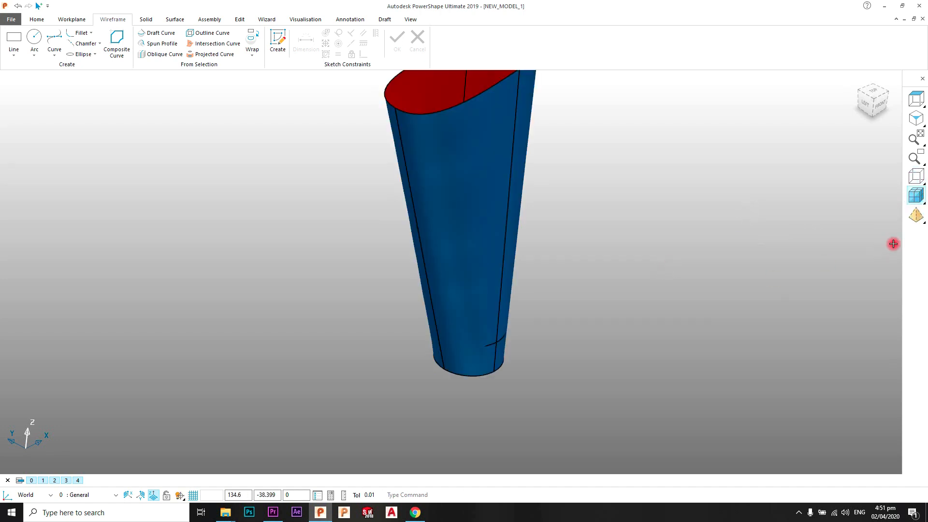
{"action": "left_click", "coordinate": [923, 179]}
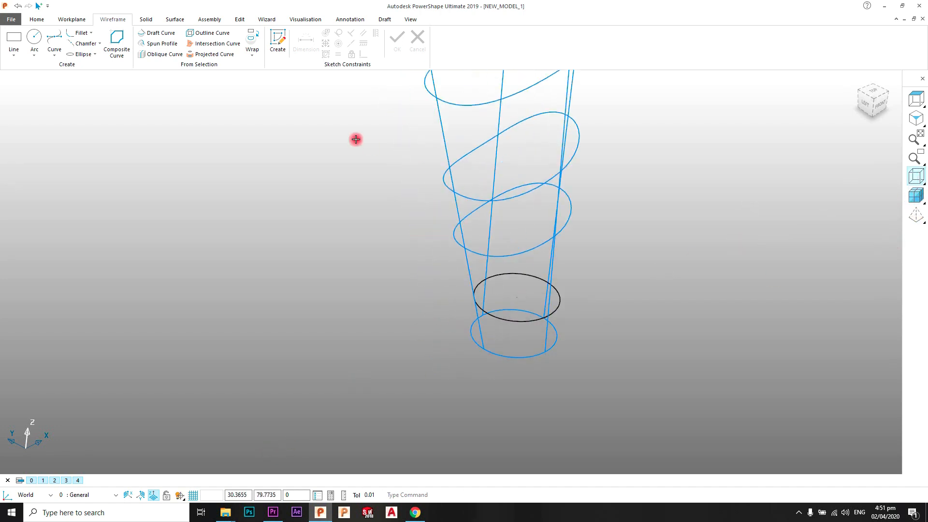
- Try to insert the wireframe circle into the surface as a lateral curve after curve 1
{"action": "left_click", "coordinate": [555, 179]}
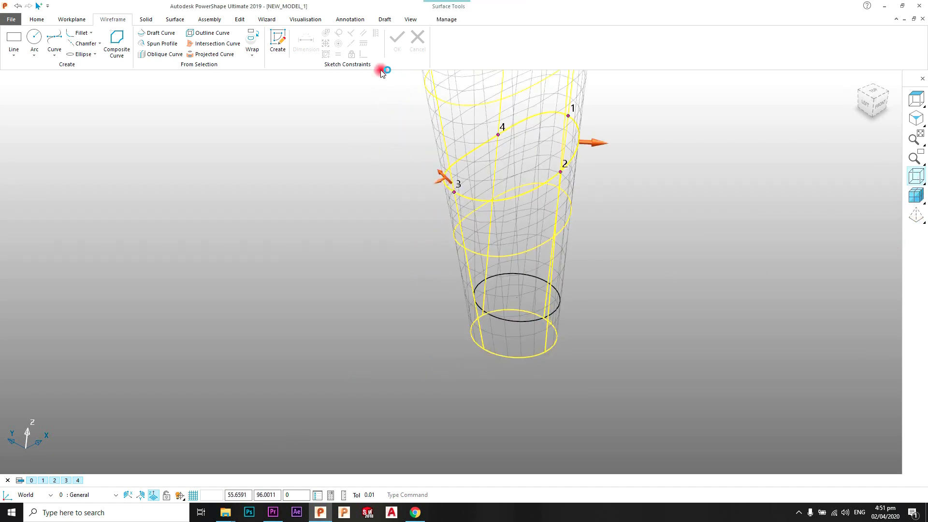
{"action": "left_click", "coordinate": [447, 20]}
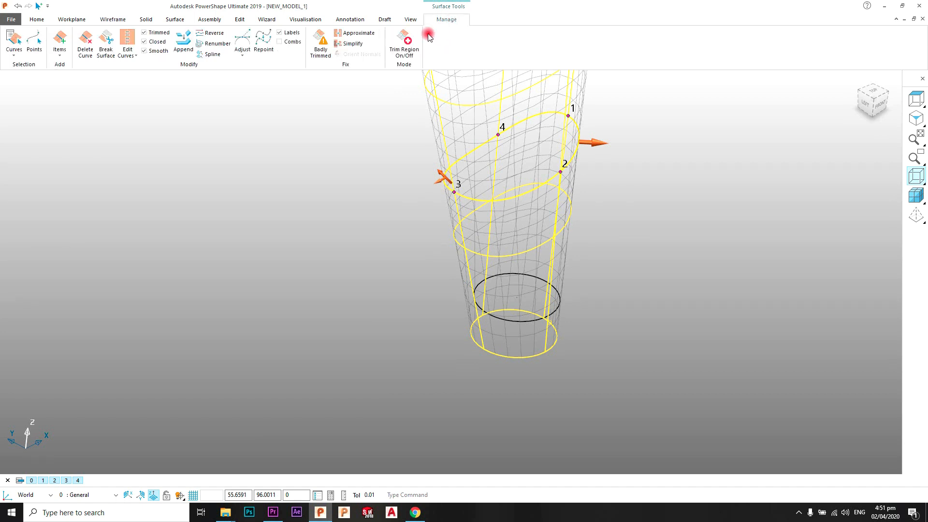
{"action": "left_click", "coordinate": [61, 57]}
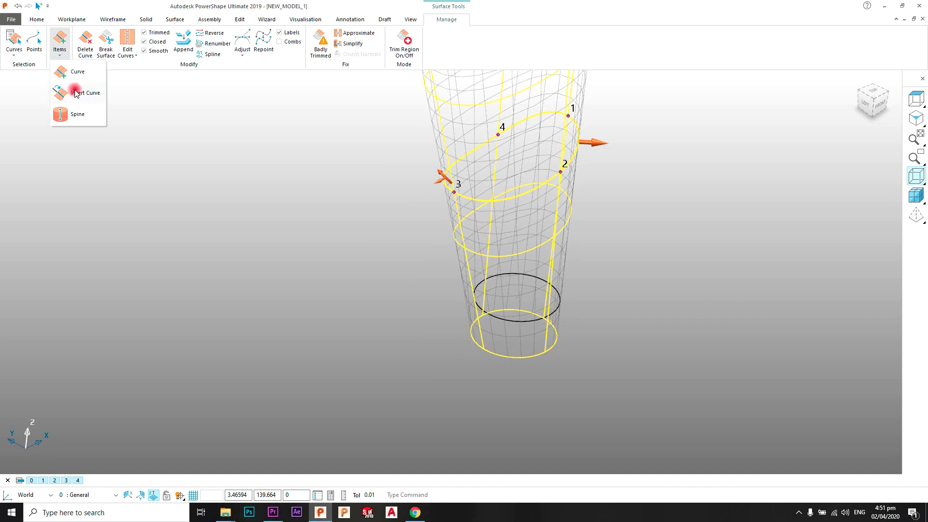
{"action": "left_click", "coordinate": [75, 93]}
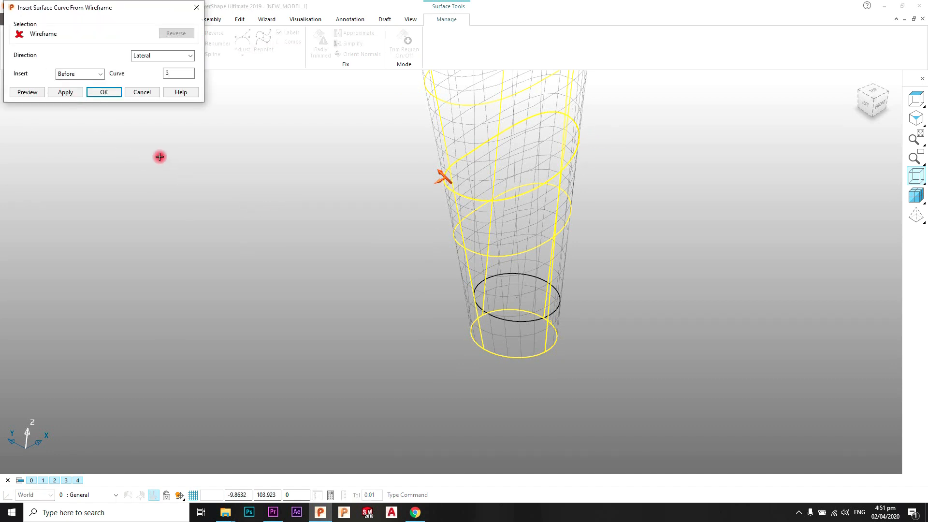
{"action": "double_click", "coordinate": [181, 70]}
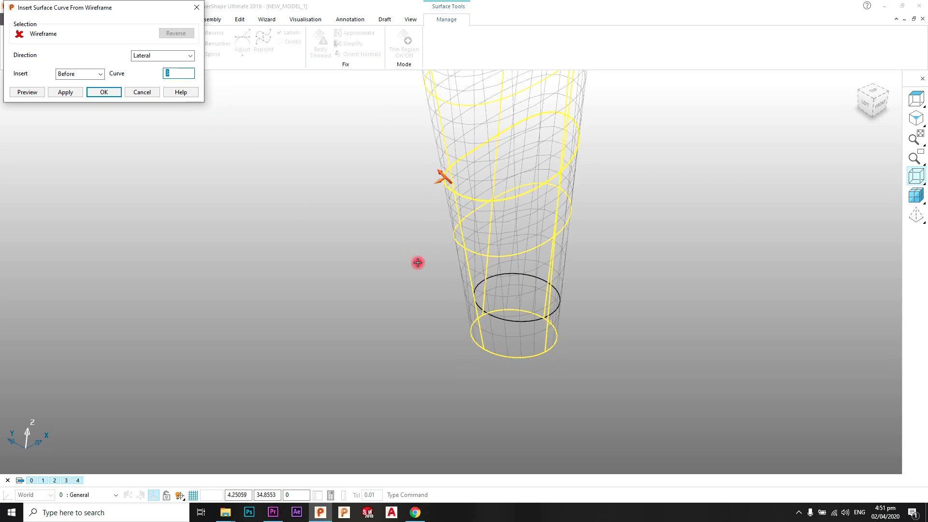
{"action": "left_click", "coordinate": [504, 317]}
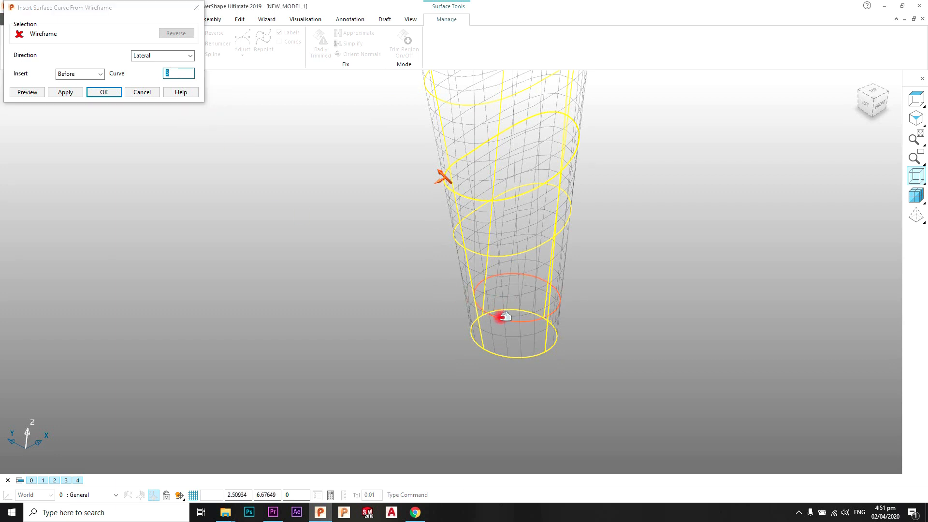
{"action": "double_click", "coordinate": [179, 73]}
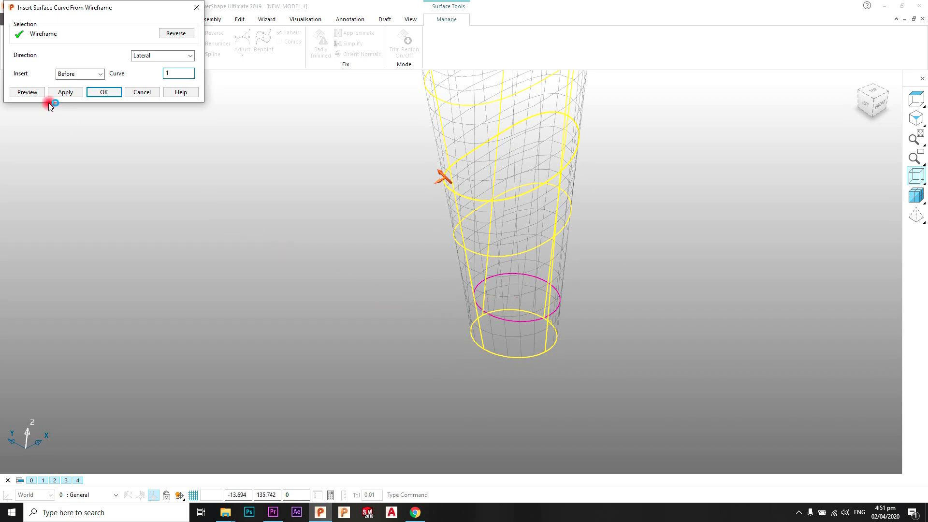
{"action": "left_click", "coordinate": [91, 72]}
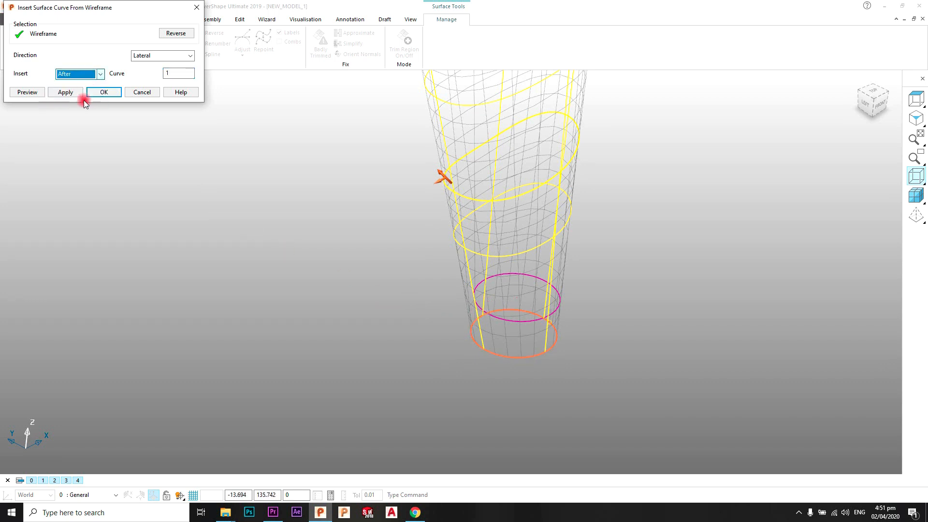
{"action": "left_click", "coordinate": [33, 96]}
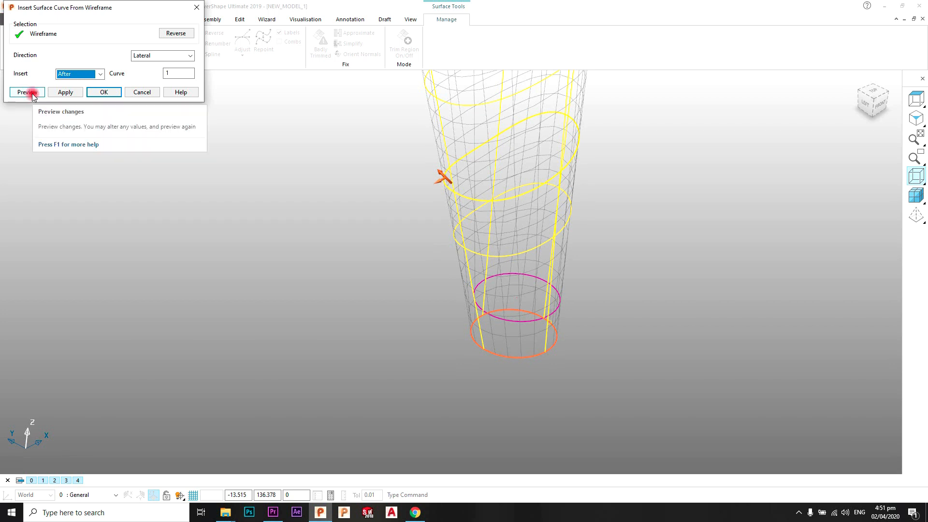
{"action": "left_click", "coordinate": [531, 279]}
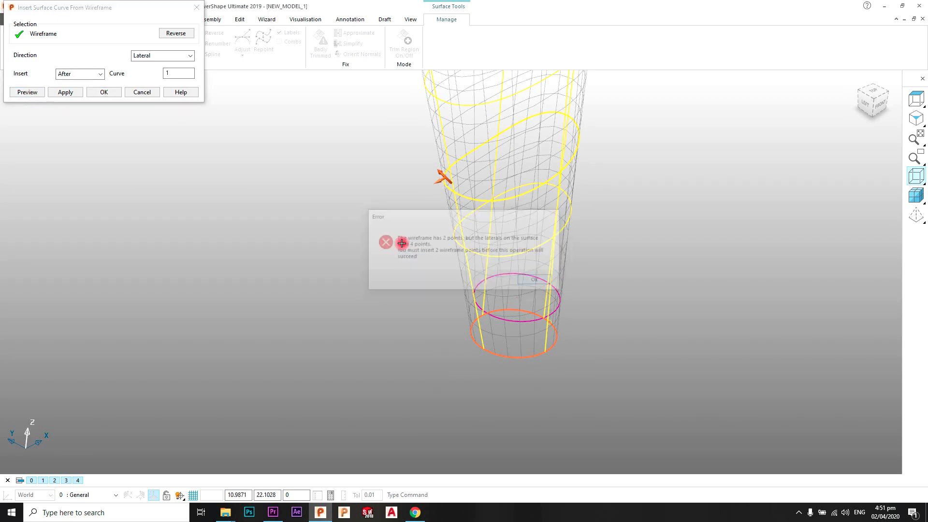
{"action": "left_click", "coordinate": [119, 93]}
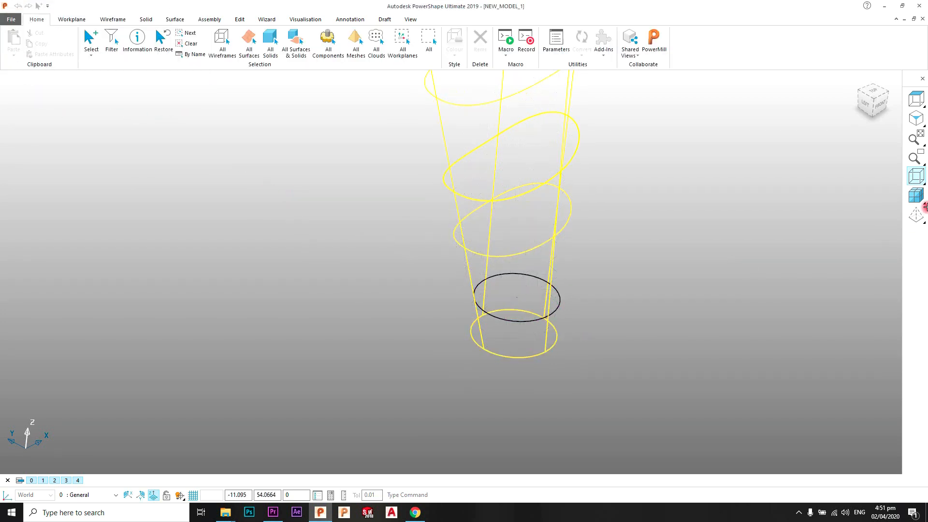
- Convert the circle just above the surface's base into a composite curve in wireframe display
{"action": "left_click", "coordinate": [916, 196]}
{"action": "left_click", "coordinate": [915, 179]}
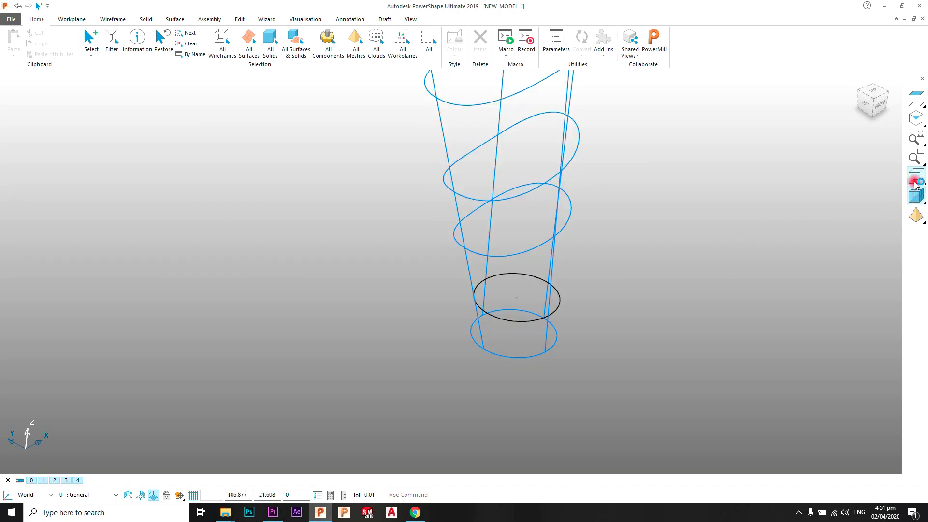
{"action": "scroll", "coordinate": [560, 319], "scroll_direction": "up", "scroll_amount": 4}
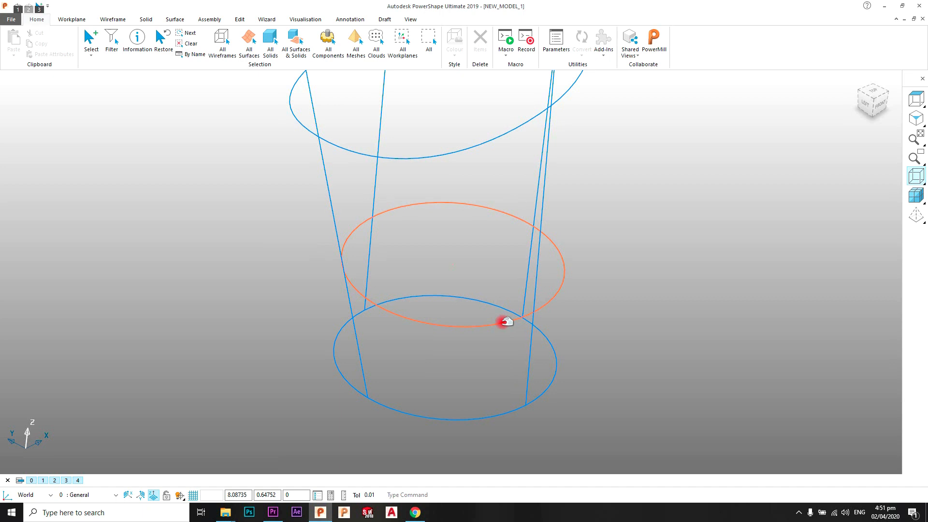
{"action": "left_click", "coordinate": [506, 321]}
{"action": "left_click", "coordinate": [628, 243]}
{"action": "scroll", "coordinate": [622, 247], "scroll_direction": "down", "scroll_amount": 3}
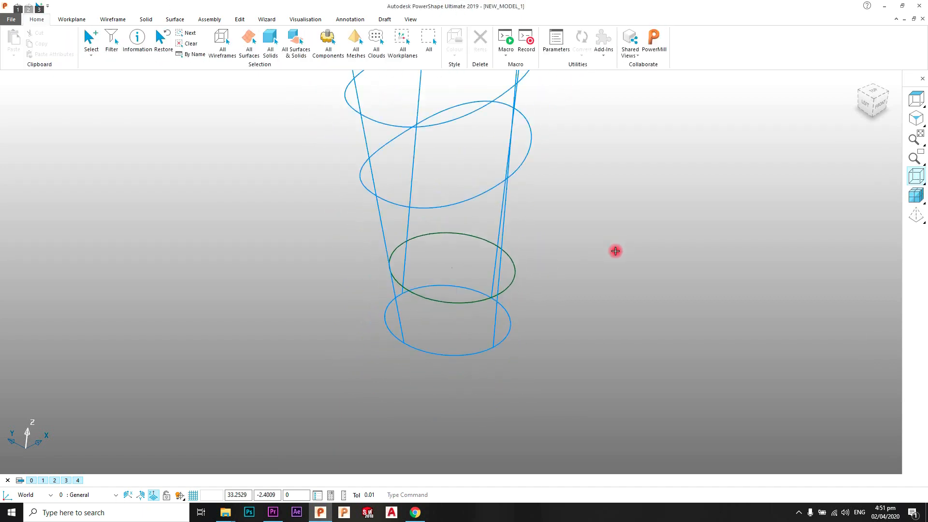
{"action": "middle_click_drag", "start_coordinate": [515, 295], "coordinate": [582, 297], "text": "shift"}
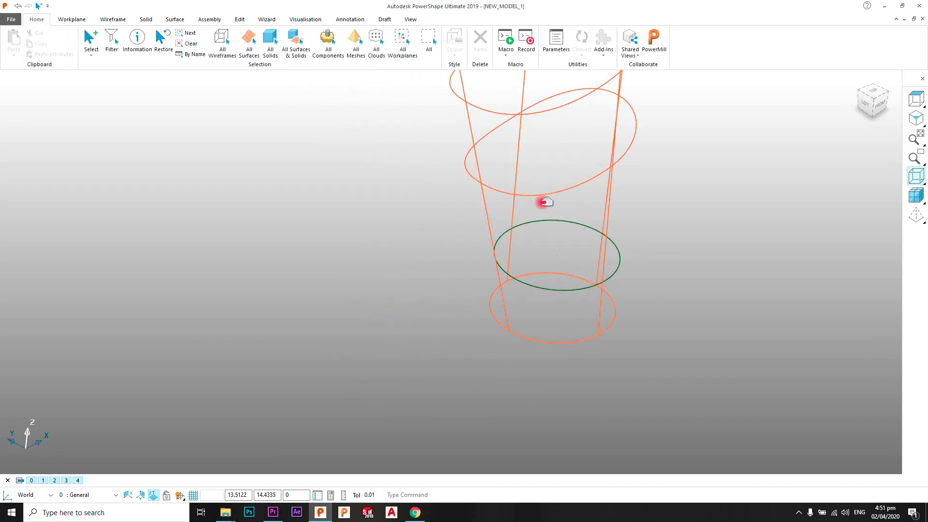
- Insert the converted circle into the surface as a lateral curve after curve 1
{"action": "left_click", "coordinate": [514, 118]}
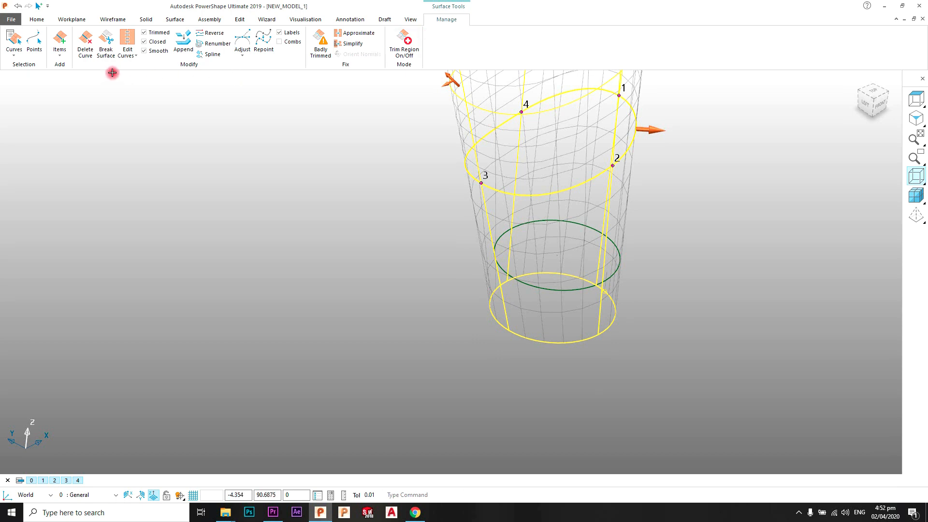
{"action": "left_click", "coordinate": [62, 60]}
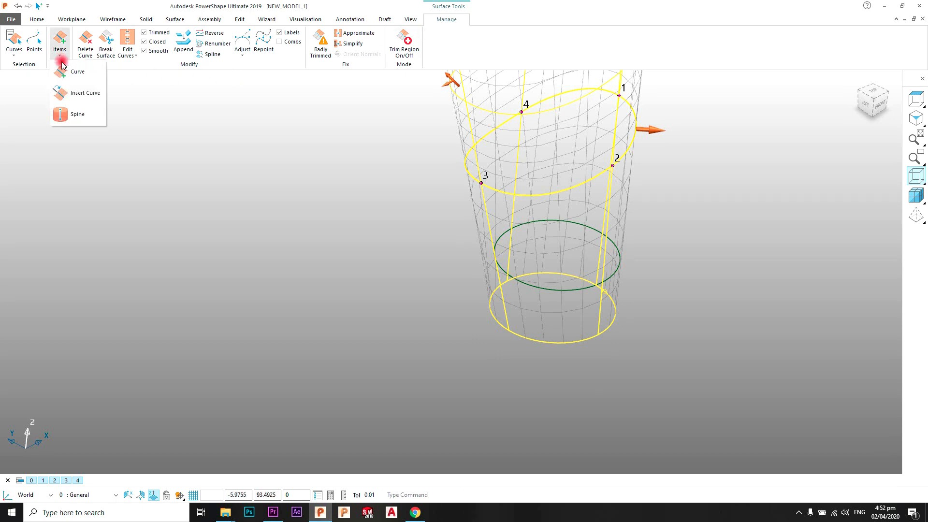
{"action": "left_click", "coordinate": [77, 93]}
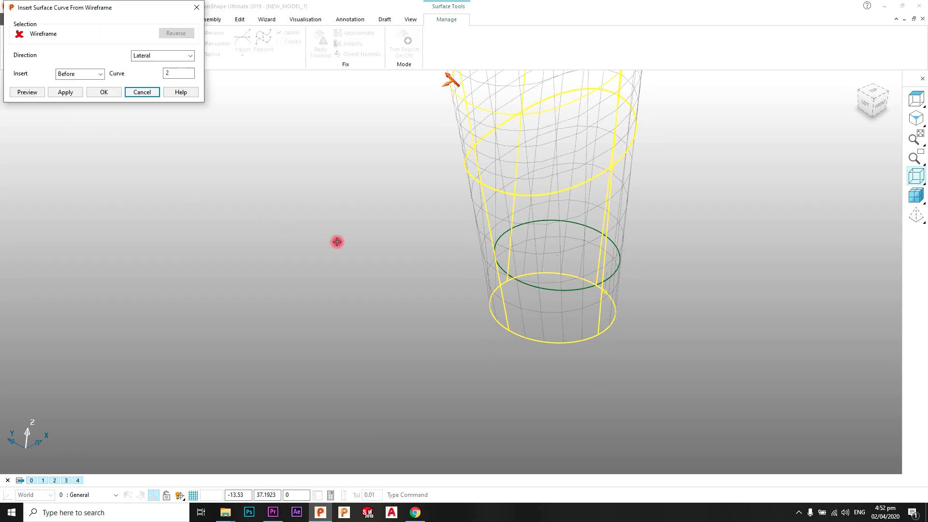
{"action": "left_click", "coordinate": [565, 290]}
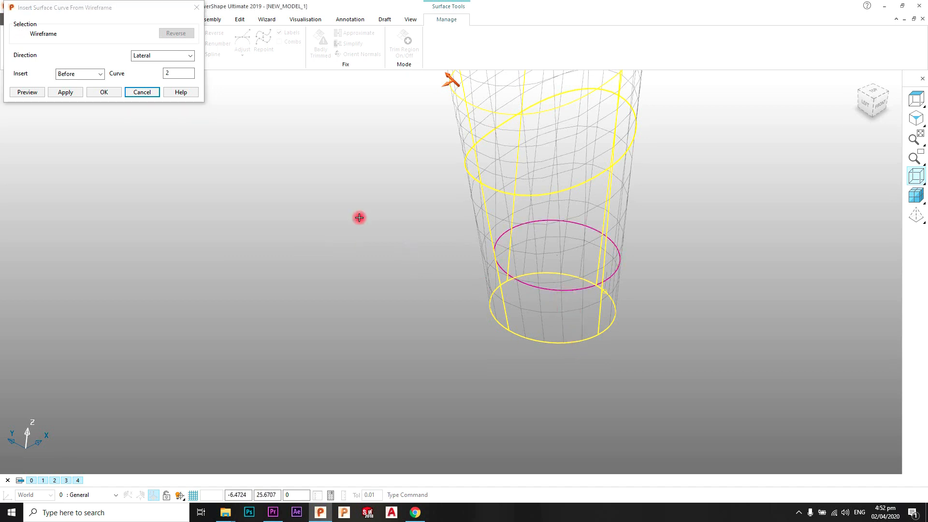
{"action": "left_click", "coordinate": [179, 71]}
{"action": "double_click", "coordinate": [179, 71]}
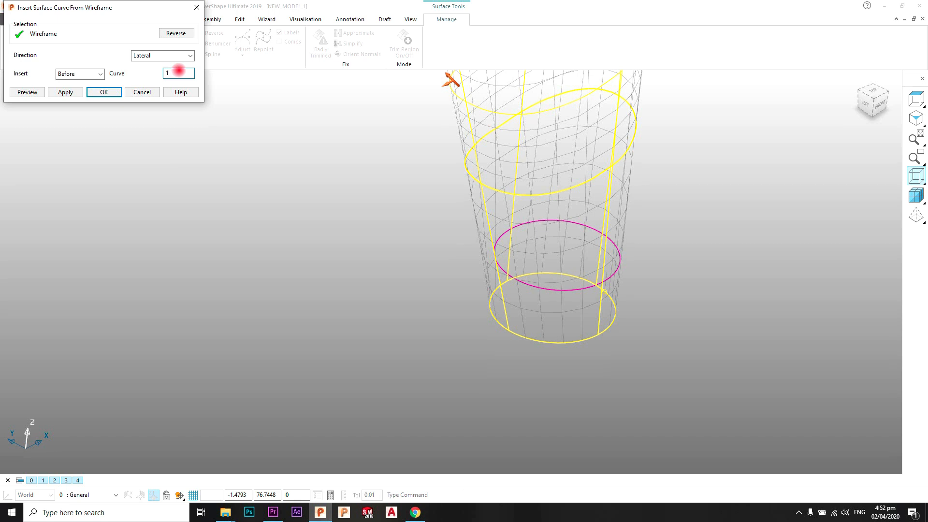
{"action": "left_click", "coordinate": [95, 75]}
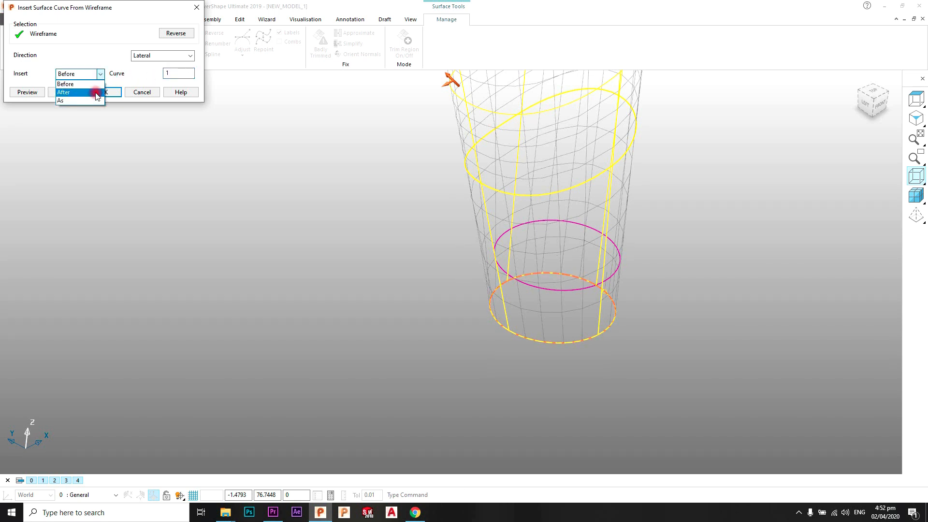
{"action": "left_click", "coordinate": [95, 93]}
{"action": "left_click", "coordinate": [38, 94]}
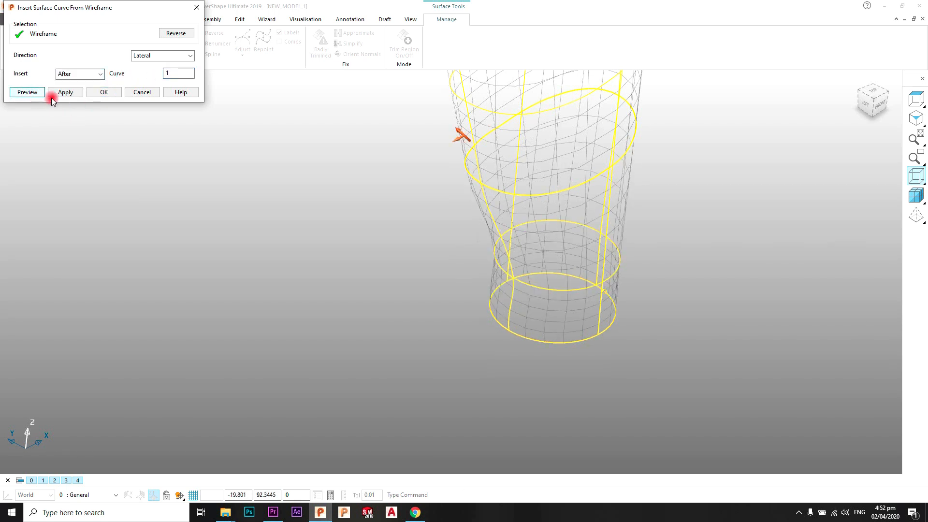
{"action": "left_click", "coordinate": [104, 92]}
- Shade the model and examine how the surface follows the inserted circle near its base
{"action": "left_click", "coordinate": [763, 265]}
{"action": "left_click", "coordinate": [916, 195]}
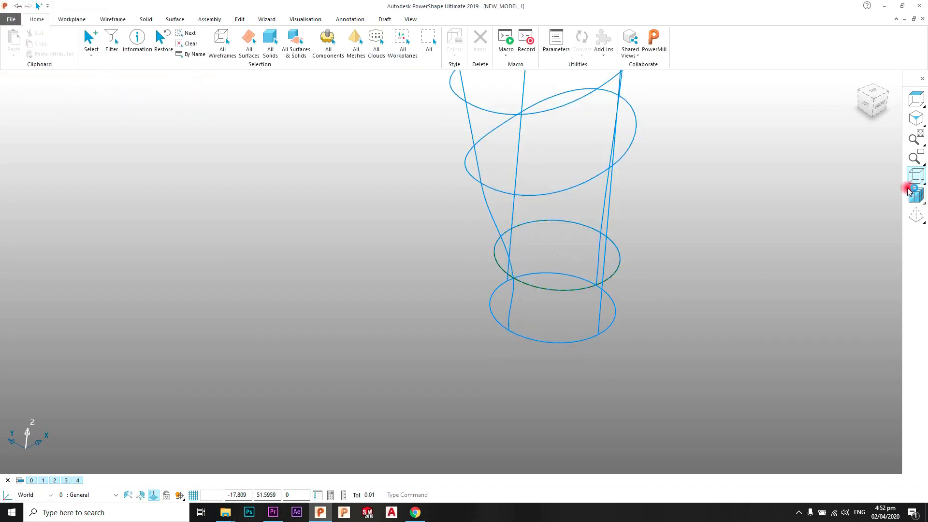
{"action": "middle_click_drag", "start_coordinate": [820, 209], "coordinate": [541, 305]}
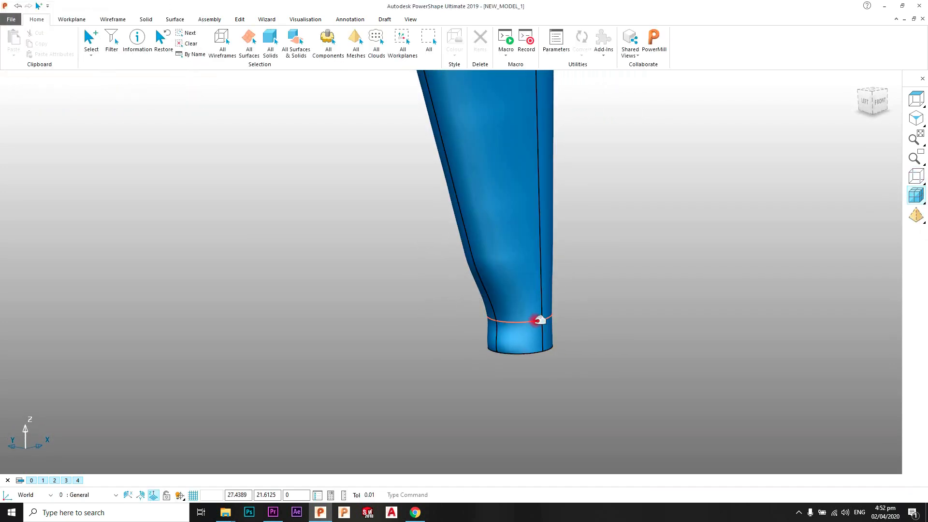
{"action": "scroll", "coordinate": [539, 320], "scroll_direction": "up", "scroll_amount": 1}
{"action": "left_click", "coordinate": [542, 322]}
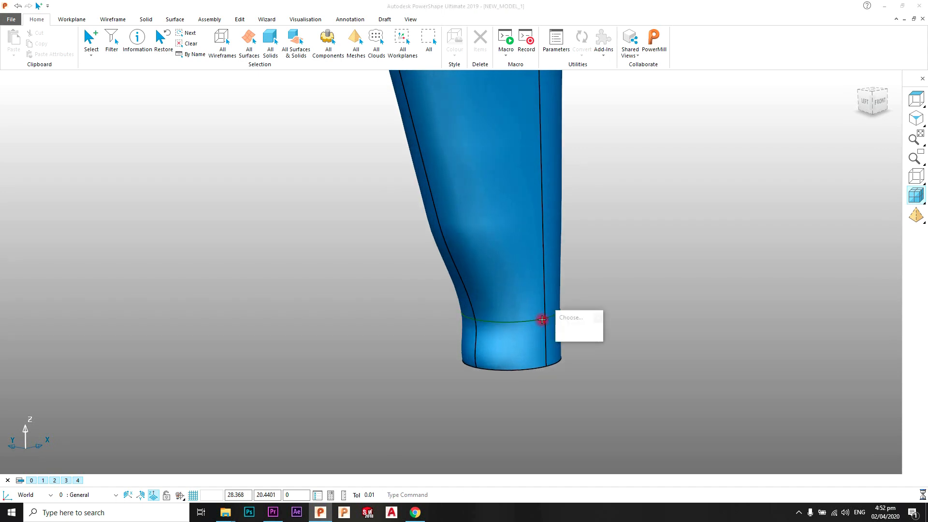
{"action": "left_click", "coordinate": [581, 277]}
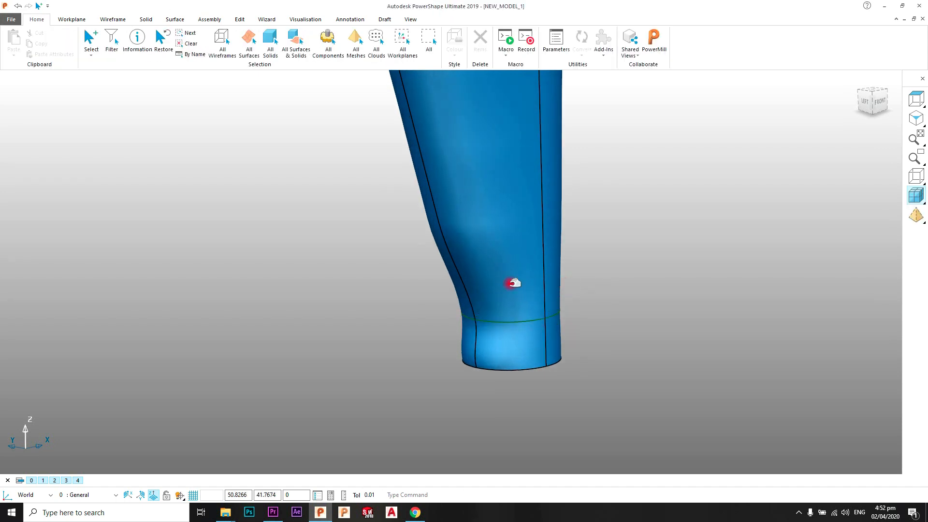
{"action": "middle_click_drag", "start_coordinate": [514, 284], "coordinate": [510, 321]}
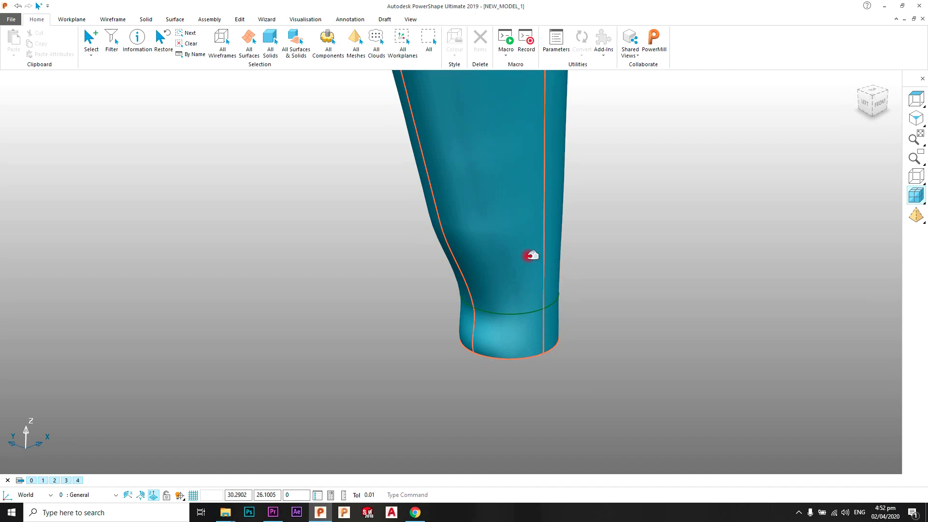
{"action": "scroll", "coordinate": [535, 333], "scroll_direction": "up", "scroll_amount": 1}
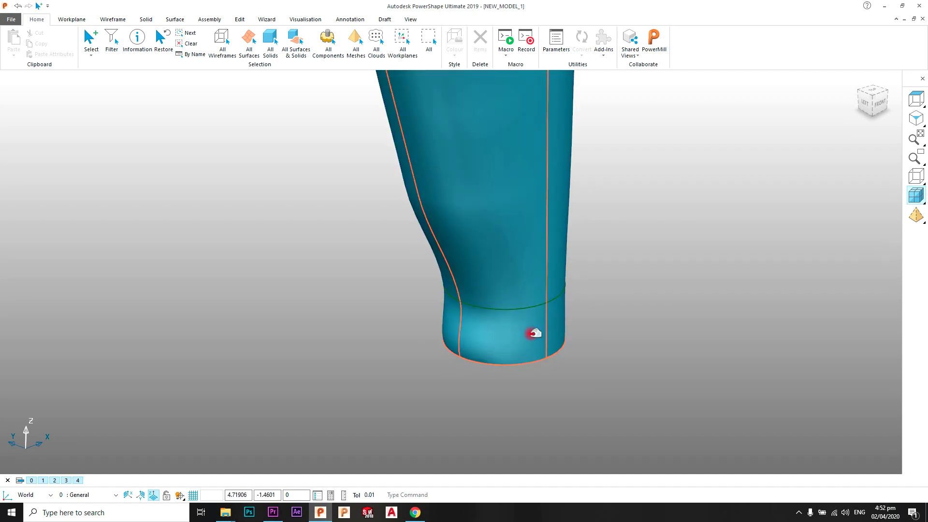
{"action": "left_click", "coordinate": [534, 365]}
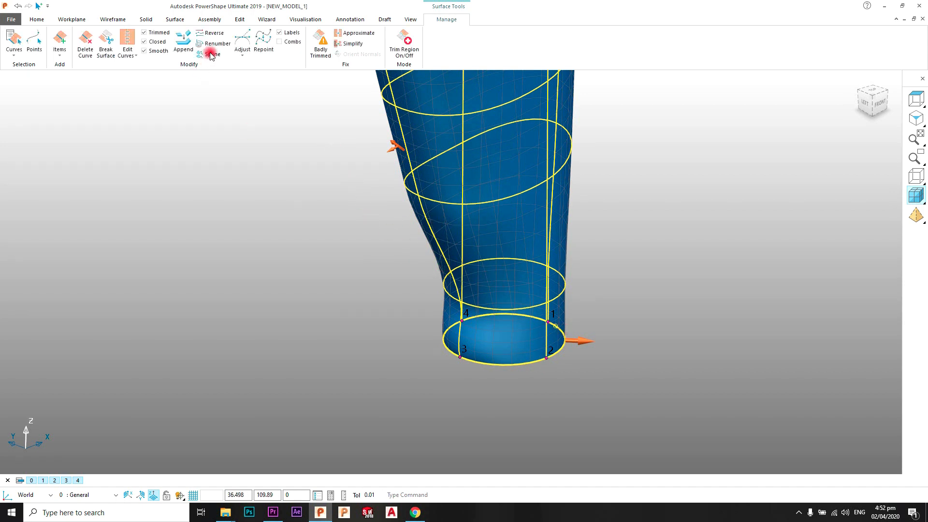
{"action": "left_click", "coordinate": [238, 19]}
{"action": "left_click", "coordinate": [118, 41]}
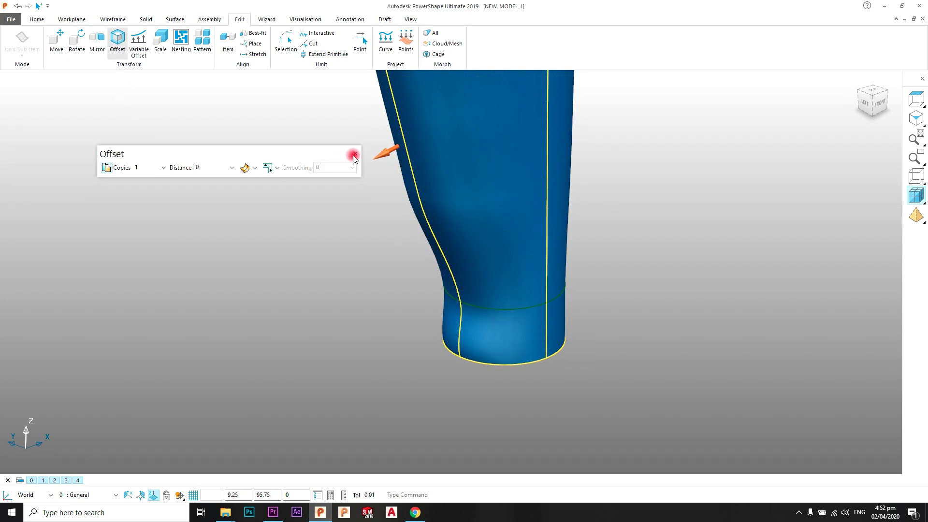
{"action": "left_click", "coordinate": [352, 154]}
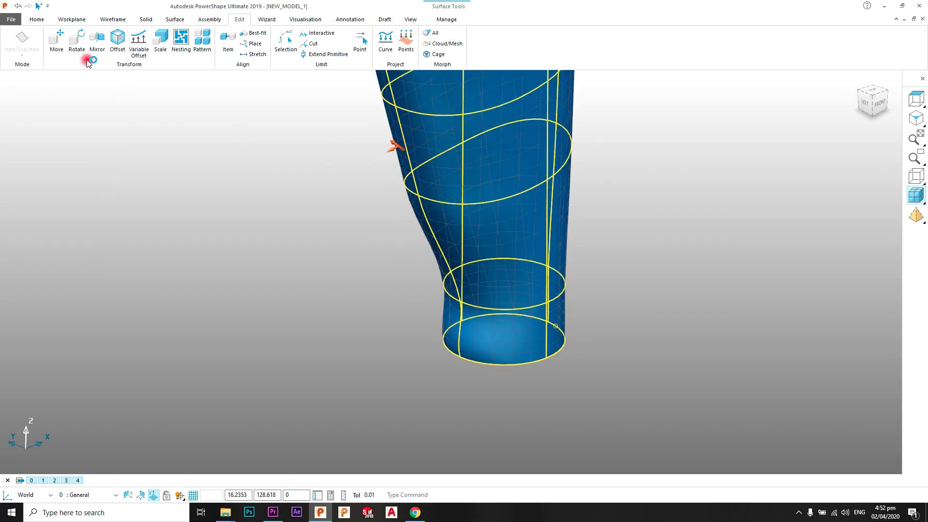
- Select the lateral curve at the surface's base and set the editing mode to Sub-item
{"action": "left_click", "coordinate": [541, 359]}
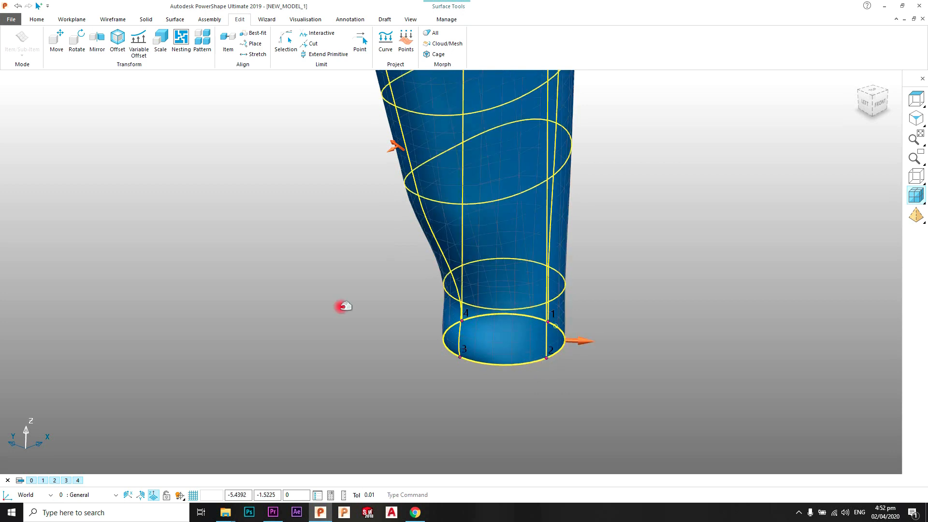
{"action": "left_click", "coordinate": [23, 50]}
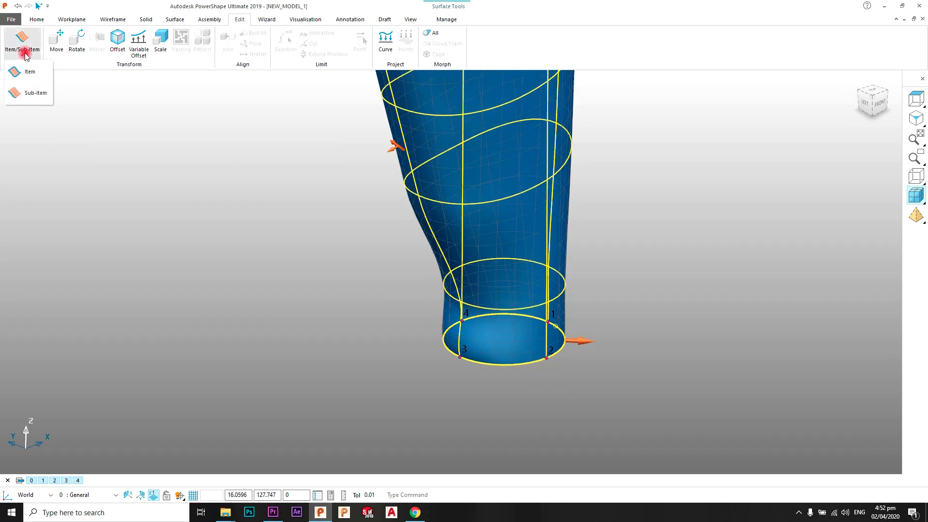
{"action": "left_click", "coordinate": [29, 93]}
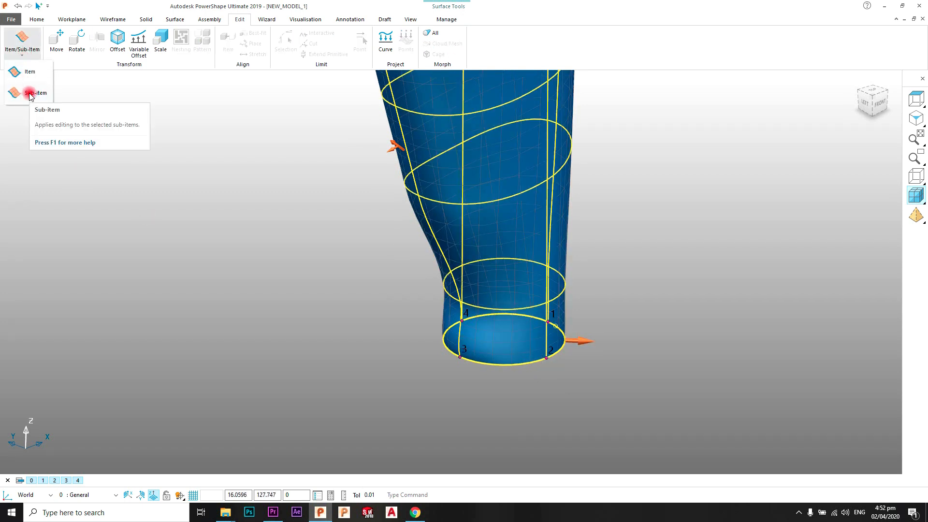
{"action": "left_click", "coordinate": [29, 93]}
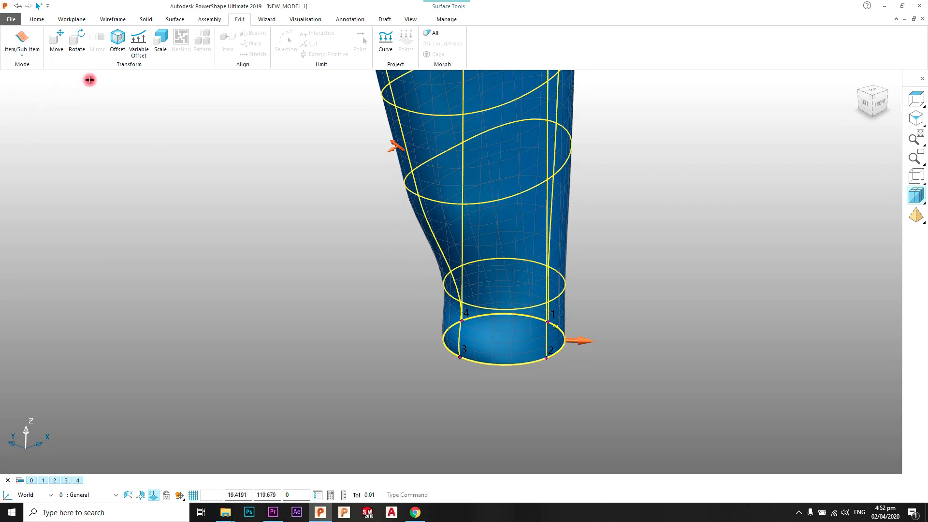
- Offset the selected lateral curve at the surface's base by a distance of 5
{"action": "left_click", "coordinate": [118, 41]}
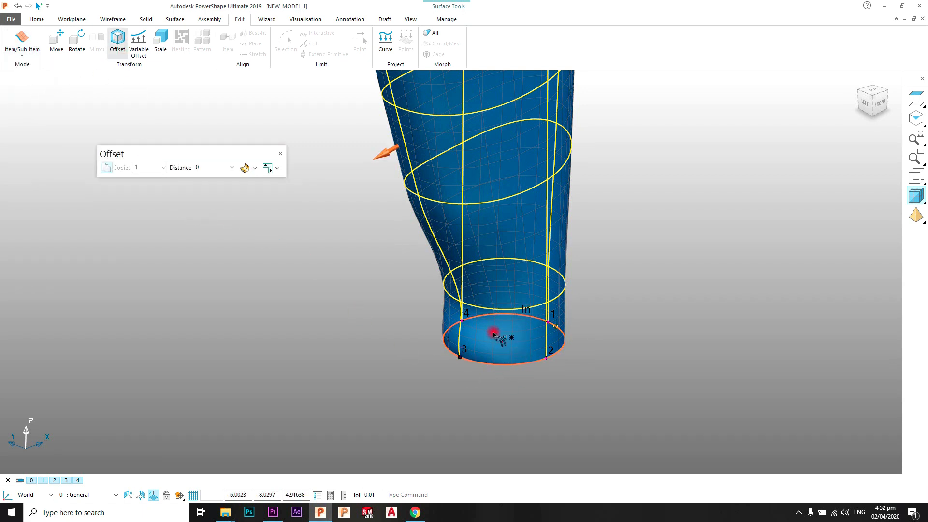
{"action": "double_click", "coordinate": [210, 171]}
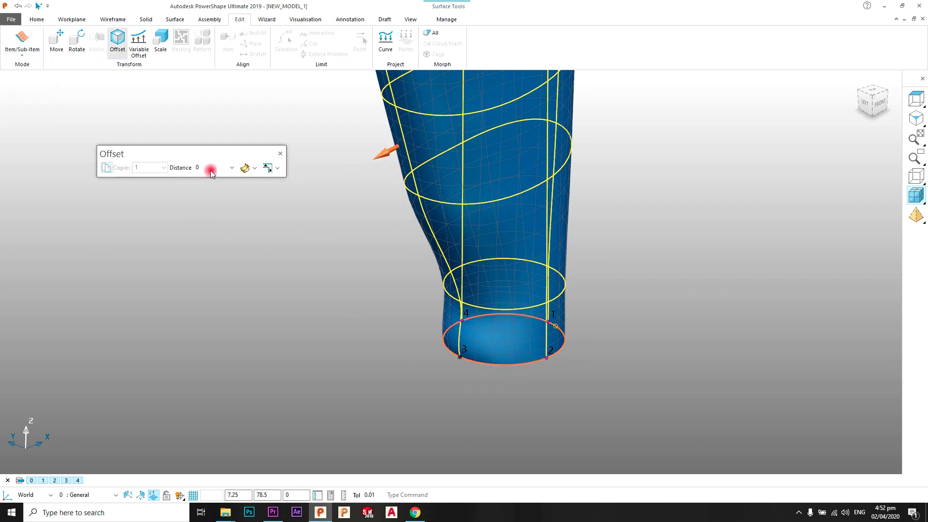
{"action": "type", "text": "5"}
{"action": "key", "text": "Return"}
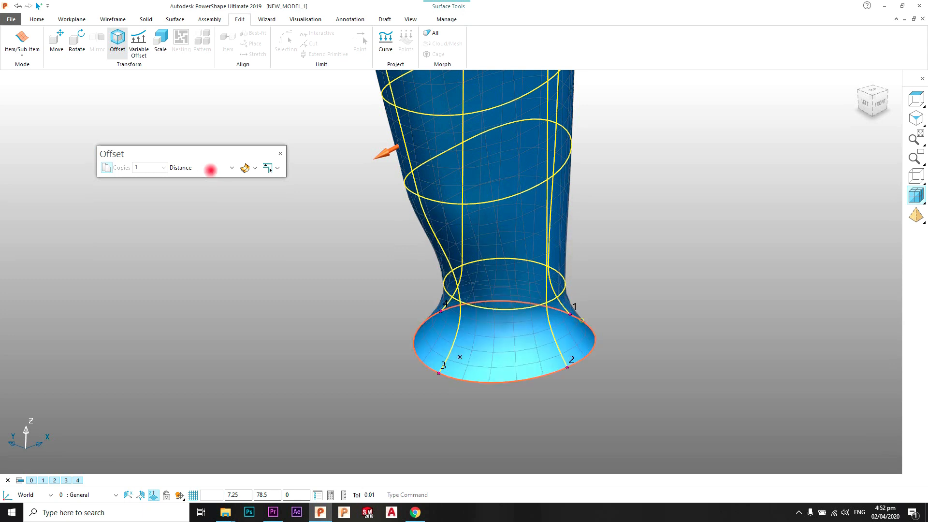
{"action": "left_click", "coordinate": [280, 156]}
{"action": "left_click", "coordinate": [288, 195]}
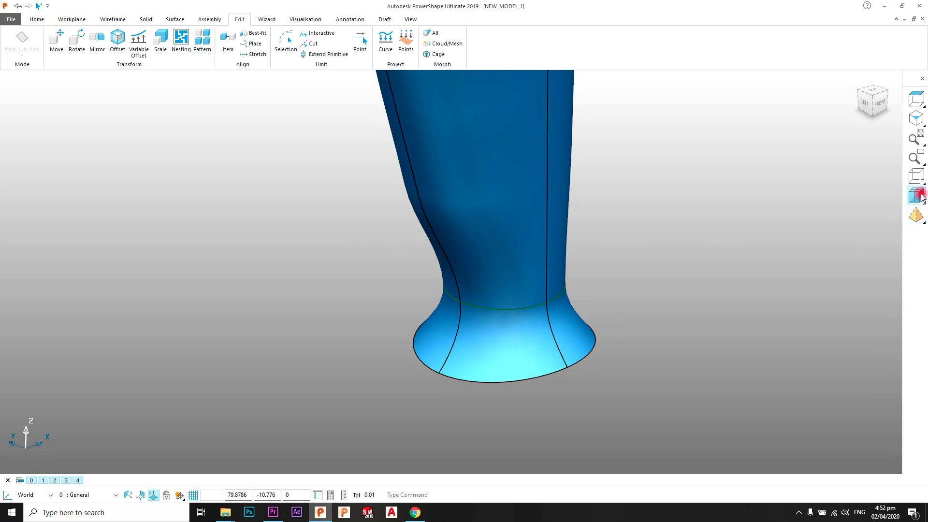
- Examine the whole surface in an isometric view and from other angles, checking the flared base
{"action": "left_click", "coordinate": [920, 121]}
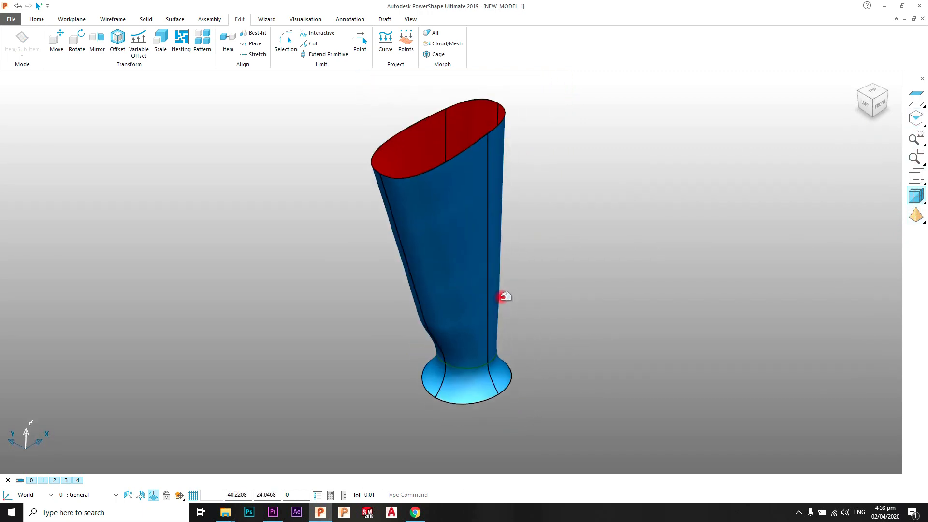
{"action": "middle_click_drag", "start_coordinate": [455, 300], "coordinate": [476, 303], "text": "shift"}
{"action": "scroll", "coordinate": [479, 311], "scroll_direction": "down", "scroll_amount": 1}
{"action": "scroll", "coordinate": [474, 290], "scroll_direction": "up", "scroll_amount": 2}
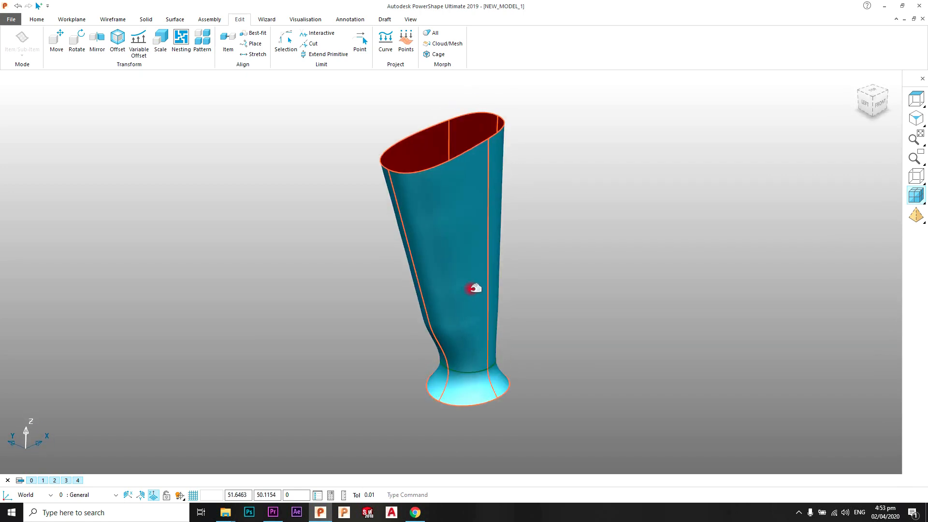
{"action": "middle_click_drag", "start_coordinate": [488, 265], "coordinate": [422, 281], "text": "shift"}
{"action": "scroll", "coordinate": [449, 274], "scroll_direction": "down", "scroll_amount": 1}
{"action": "scroll", "coordinate": [424, 295], "scroll_direction": "up", "scroll_amount": 1}
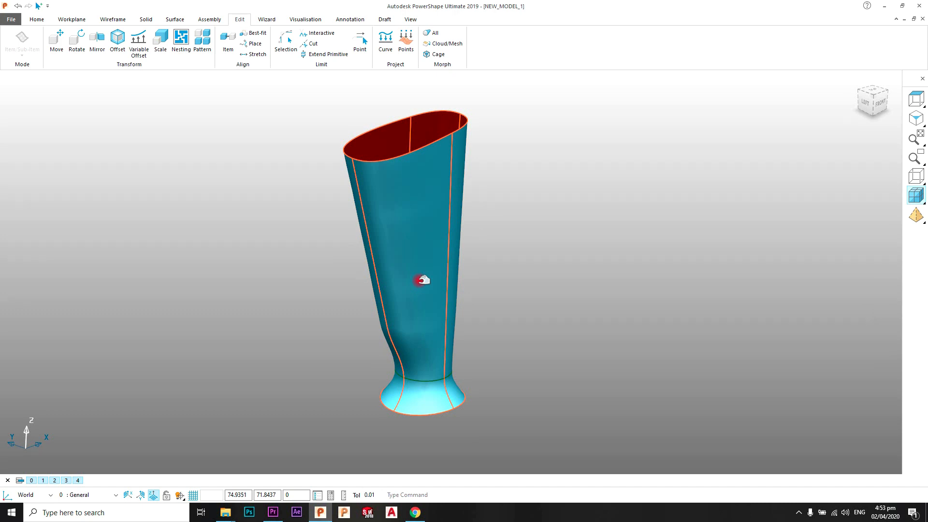
{"action": "left_click", "coordinate": [476, 378]}
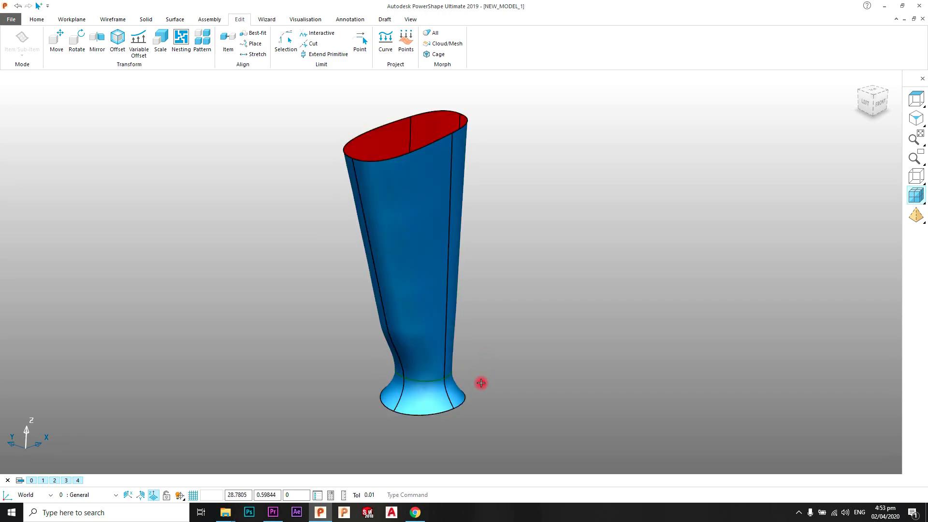